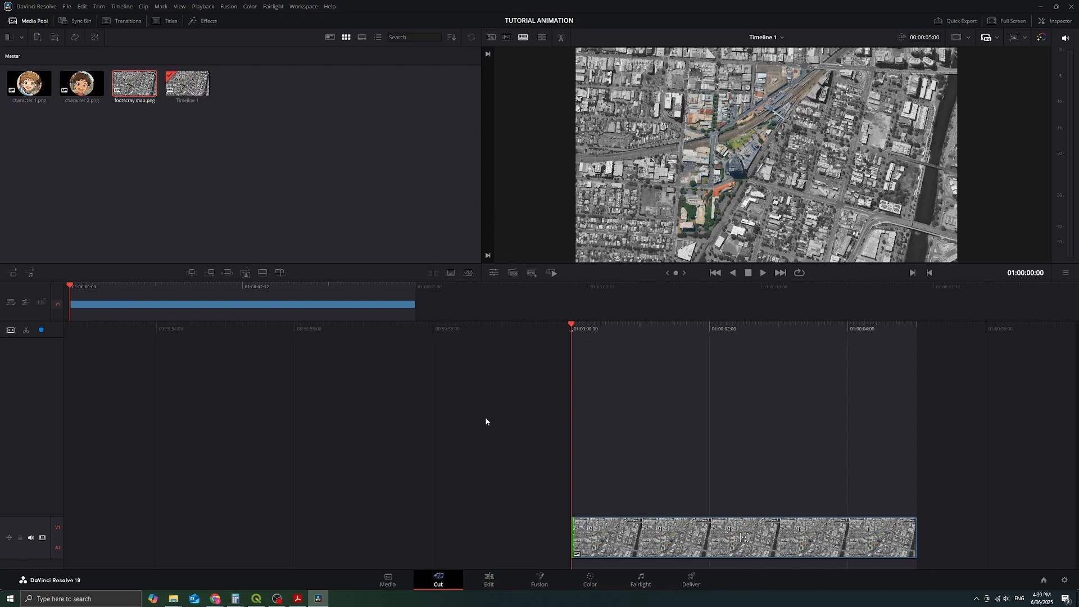
# Step: Open the Fusion page and add a Polygon node detached from MediaIn1, placed on its own above MediaOut1
pyautogui.click(548, 576)
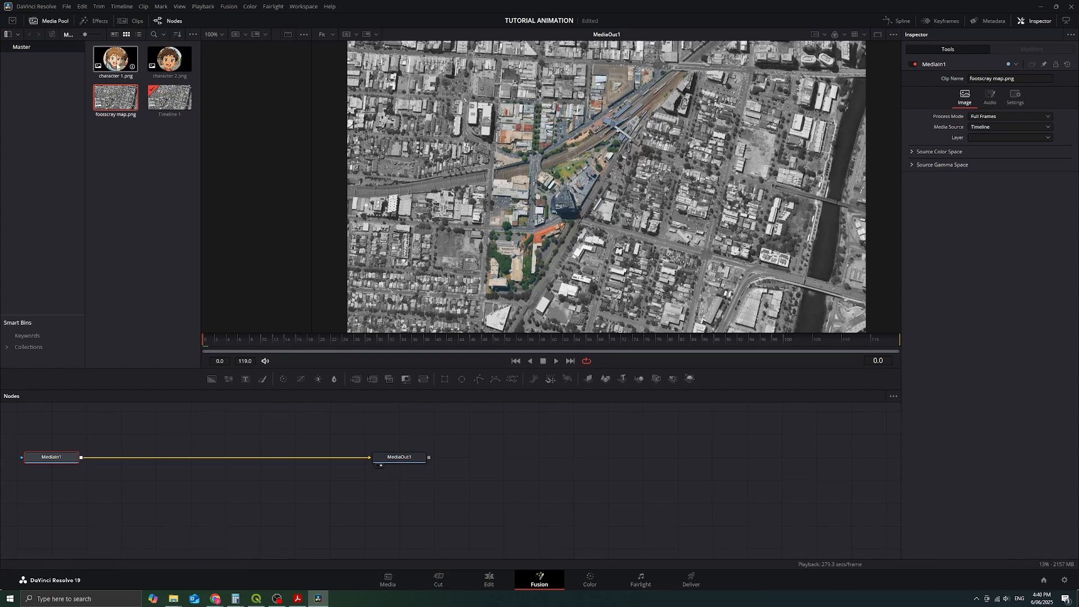
pyautogui.moveTo(391, 414); pyautogui.dragTo(521, 457)
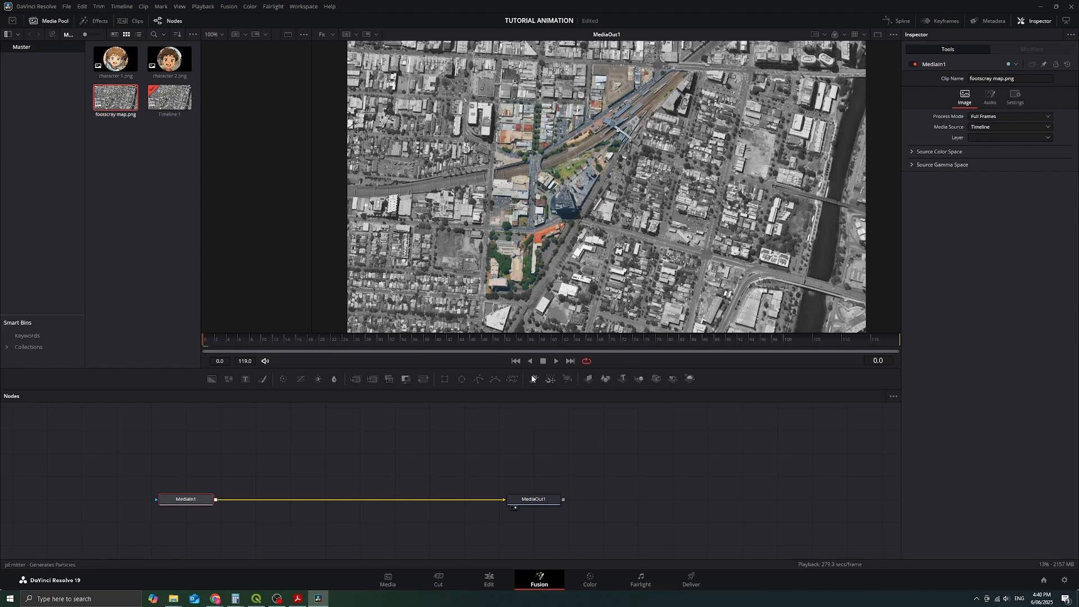
pyautogui.click(479, 379)
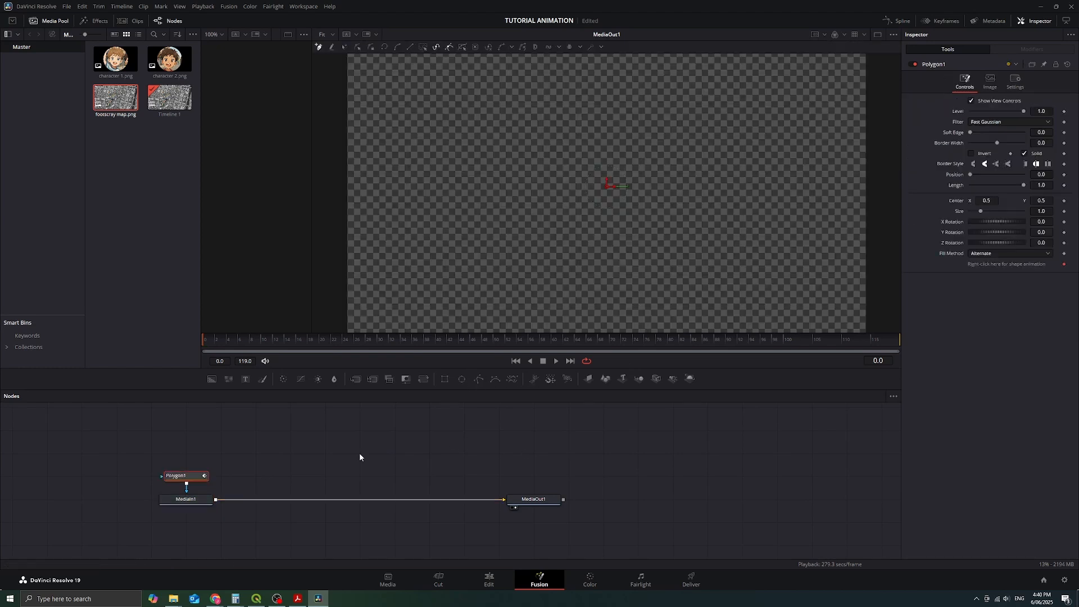
pyautogui.click(186, 487)
pyautogui.moveTo(197, 476); pyautogui.dragTo(515, 430)
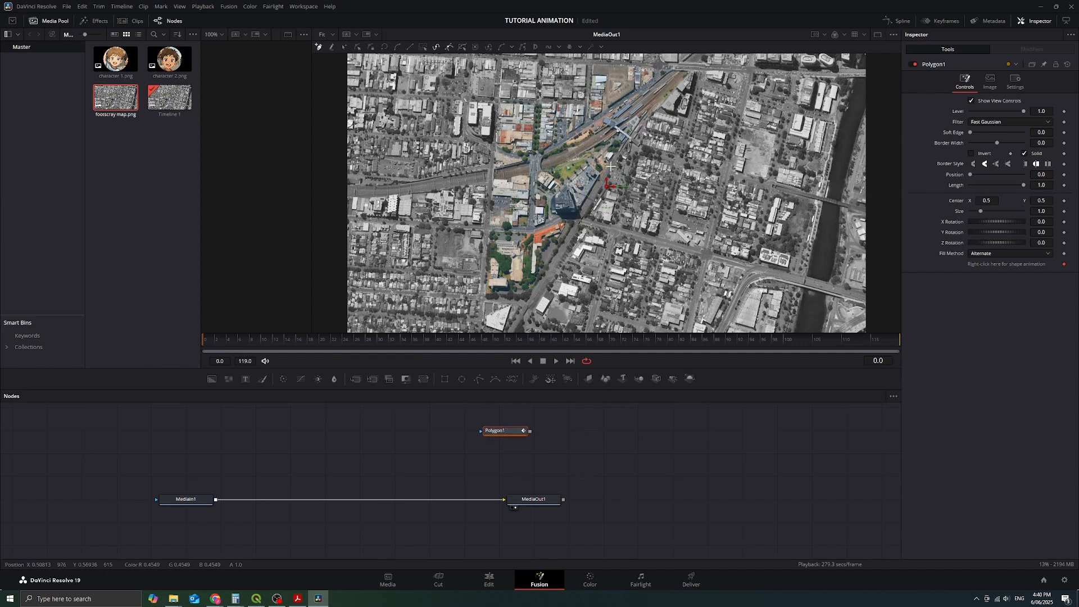
# Step: Draw an open polygon path along the map's streets, from the railway station past the coloured blocks down to the orange-roofed building
pyautogui.moveTo(620, 115); pyautogui.dragTo(591, 139)
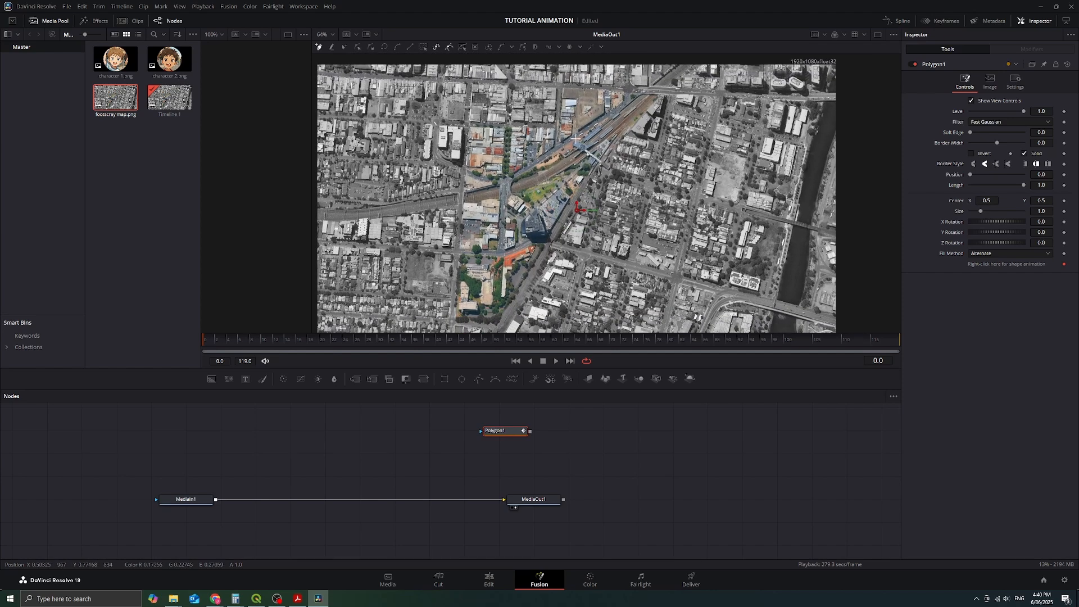
pyautogui.scroll(1, 573, 145)
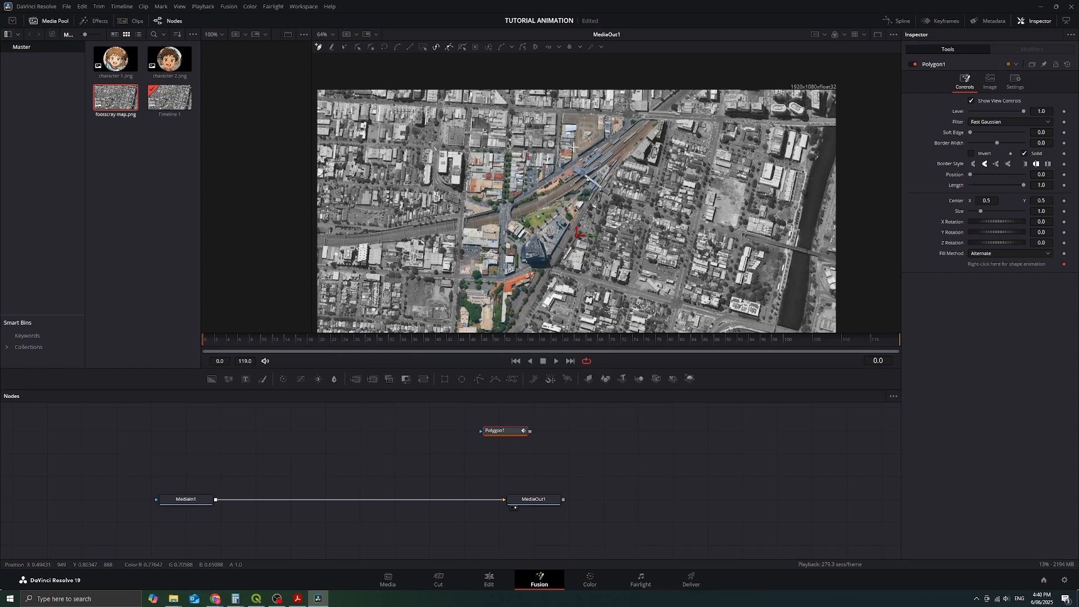
pyautogui.scroll(-1, 573, 146)
pyautogui.click(583, 134)
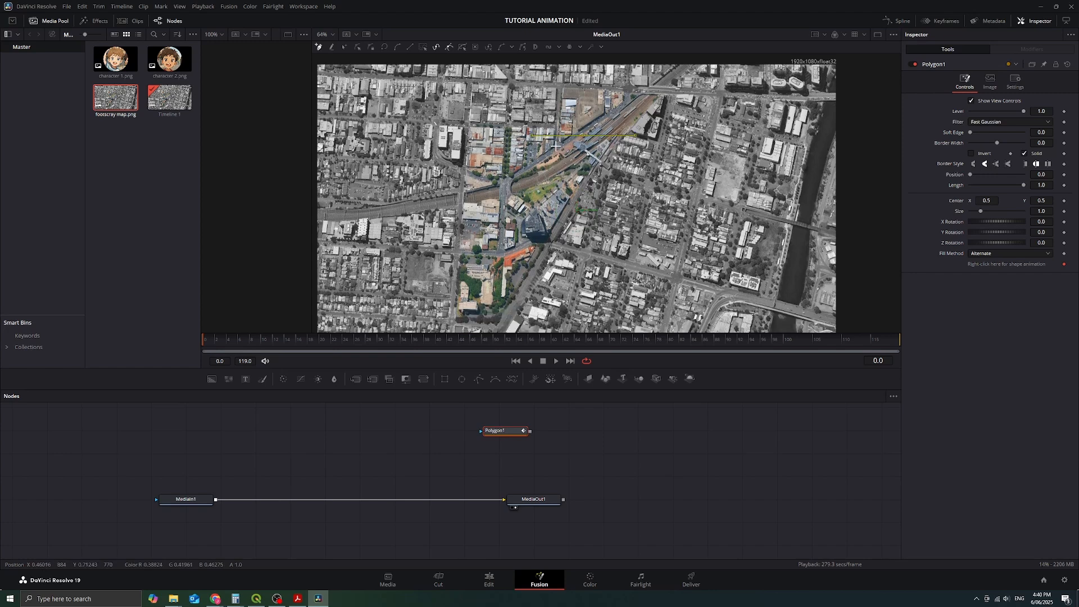
pyautogui.click(525, 125)
pyautogui.click(509, 177)
pyautogui.click(477, 171)
pyautogui.click(461, 170)
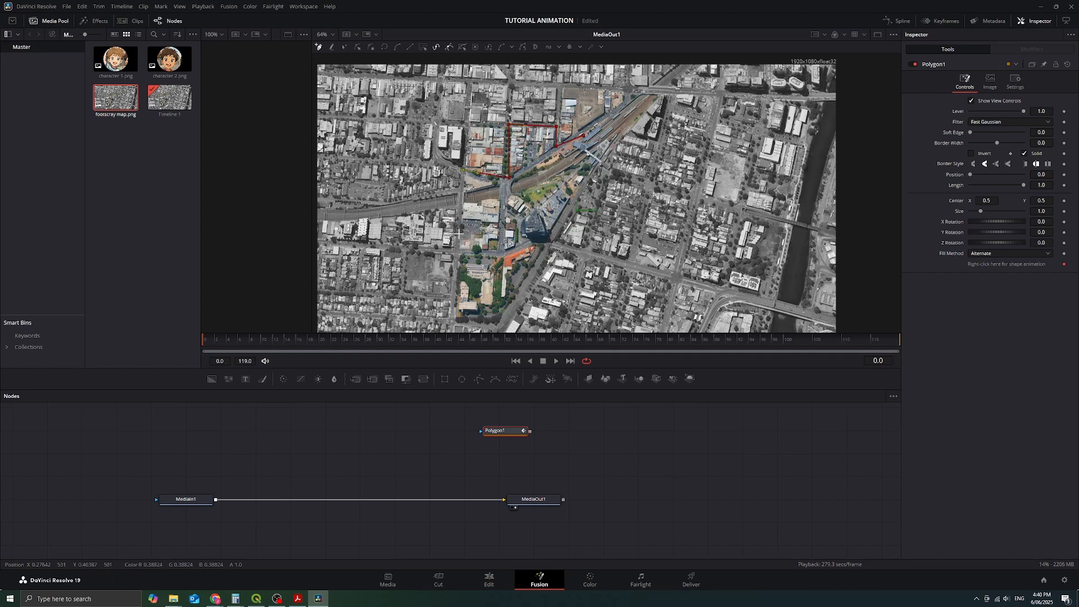
pyautogui.click(458, 251)
pyautogui.click(486, 253)
pyautogui.click(503, 256)
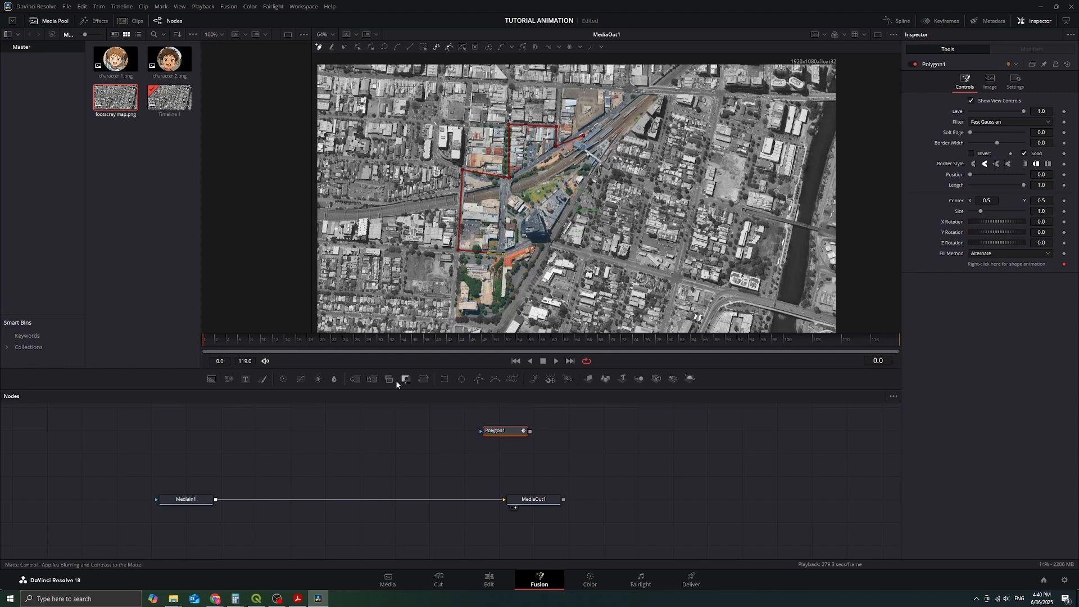
# Step: Add character 1.png to the node graph and chain a Transform node and a Merge node after it
pyautogui.moveTo(115, 58); pyautogui.dragTo(267, 435)
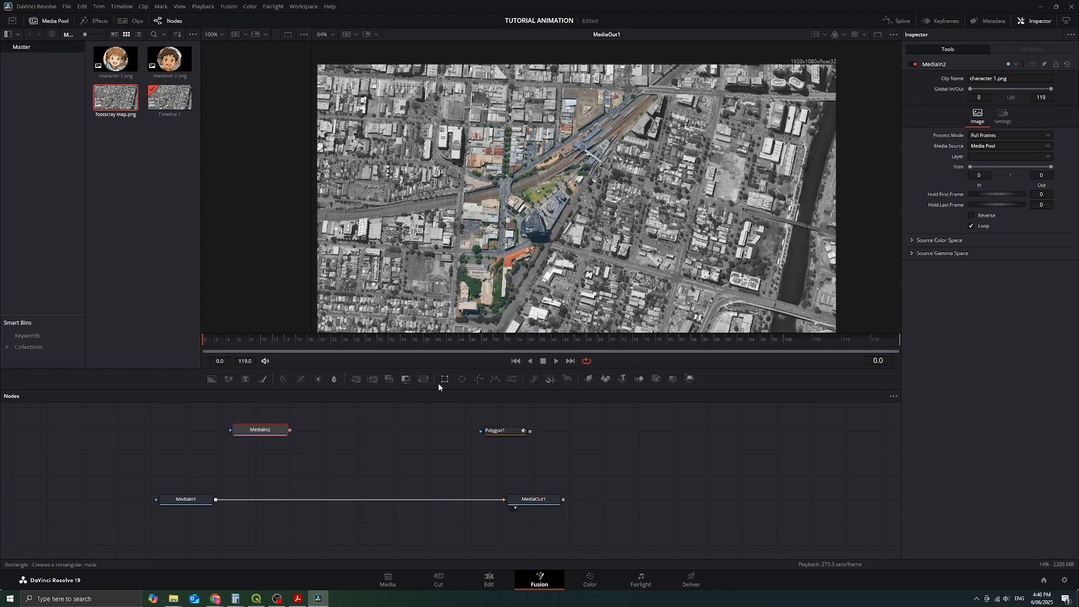
pyautogui.click(422, 379)
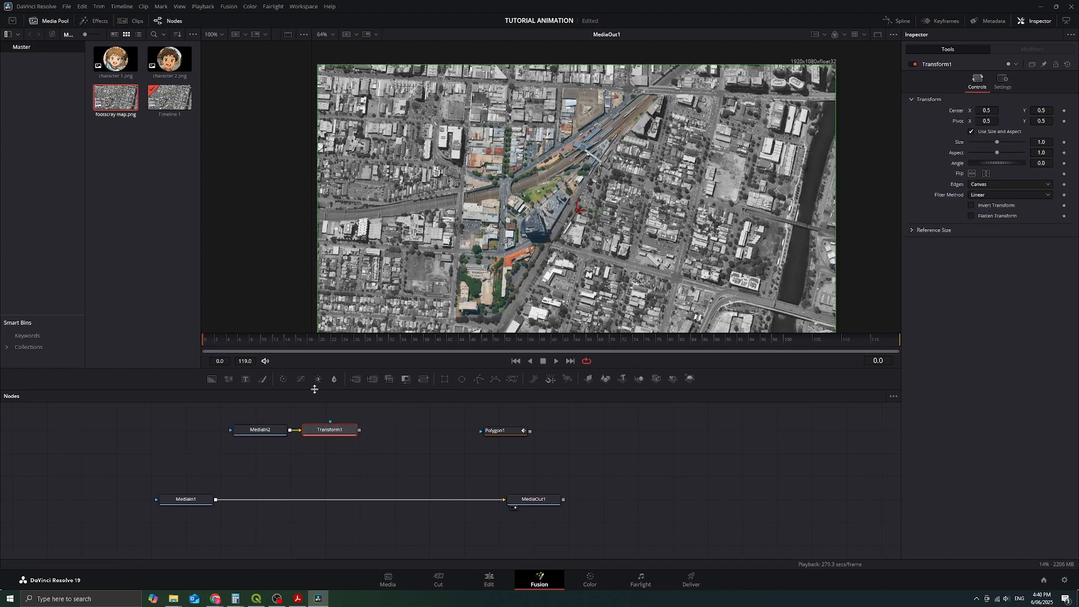
pyautogui.click(359, 379)
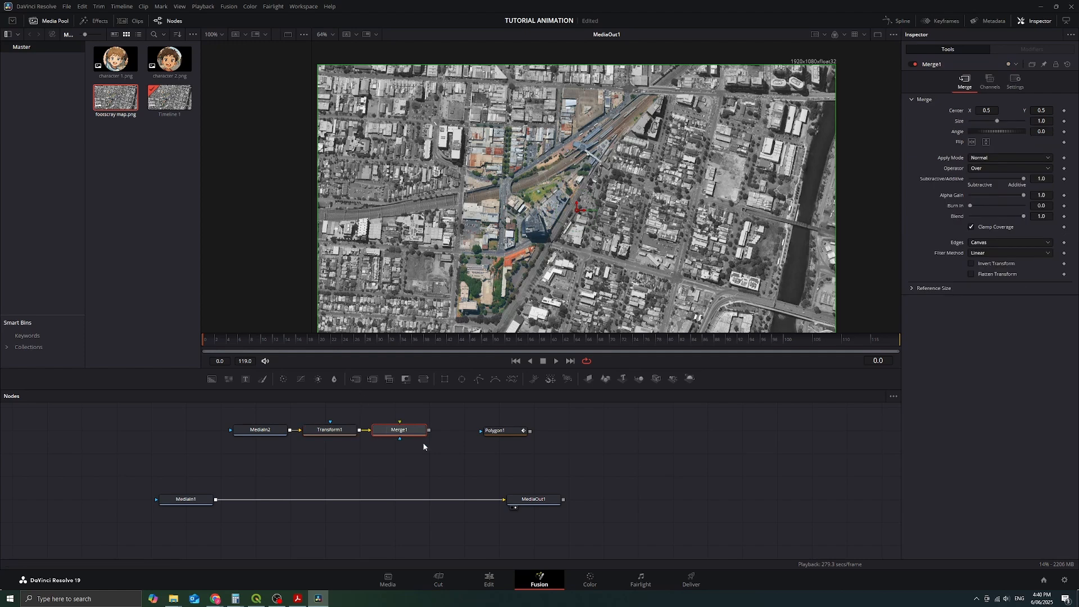
pyautogui.moveTo(404, 430); pyautogui.dragTo(371, 463)
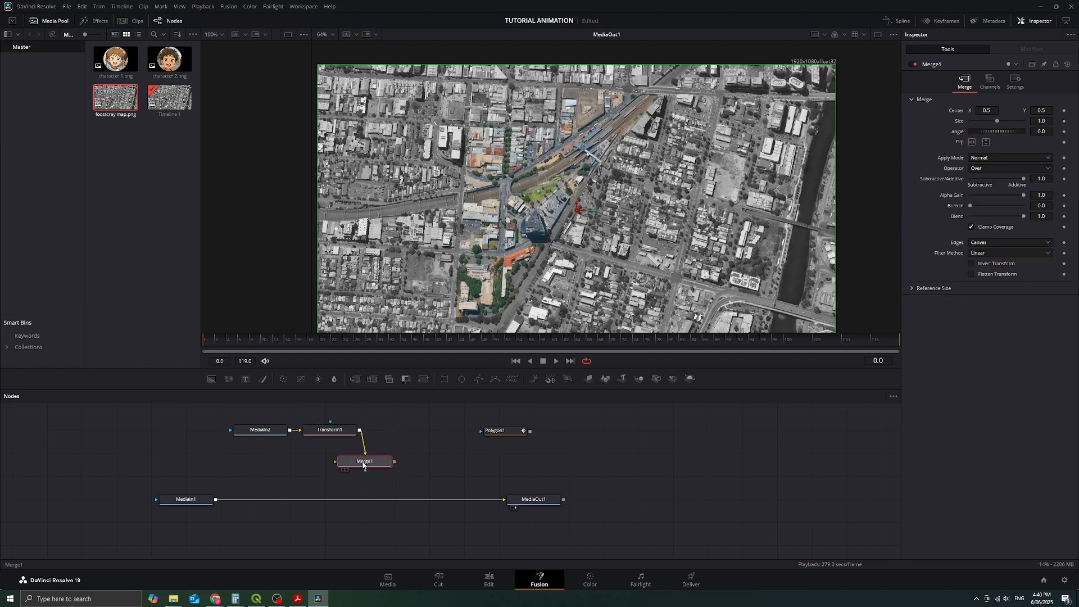
# Step: Add a second Merge node with MediaIn1 as background and Merge1 as foreground, feeding MediaOut1
pyautogui.click(358, 381)
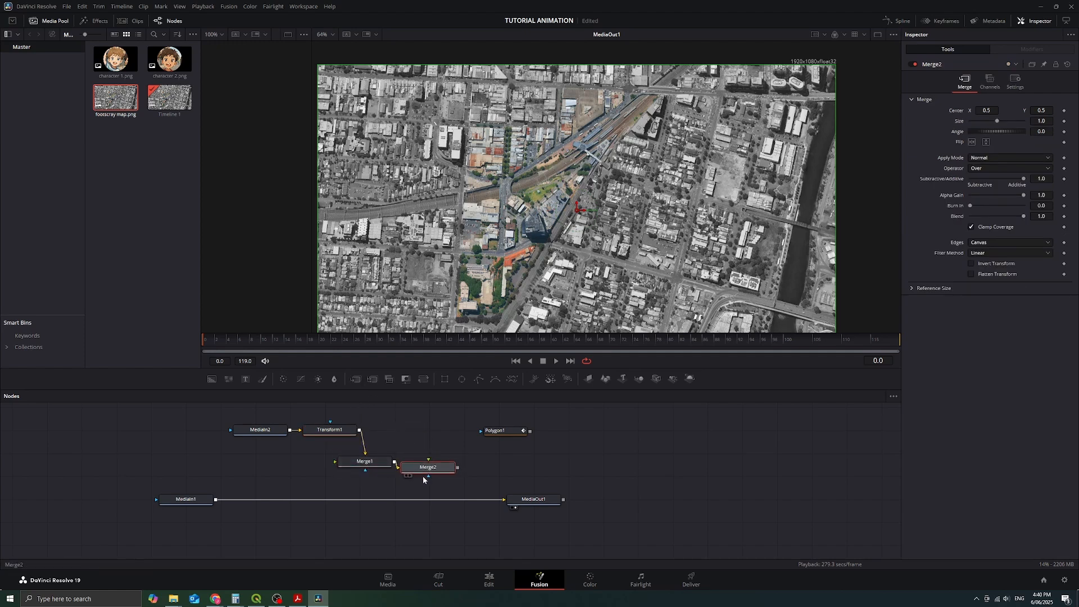
pyautogui.moveTo(422, 477); pyautogui.dragTo(365, 501)
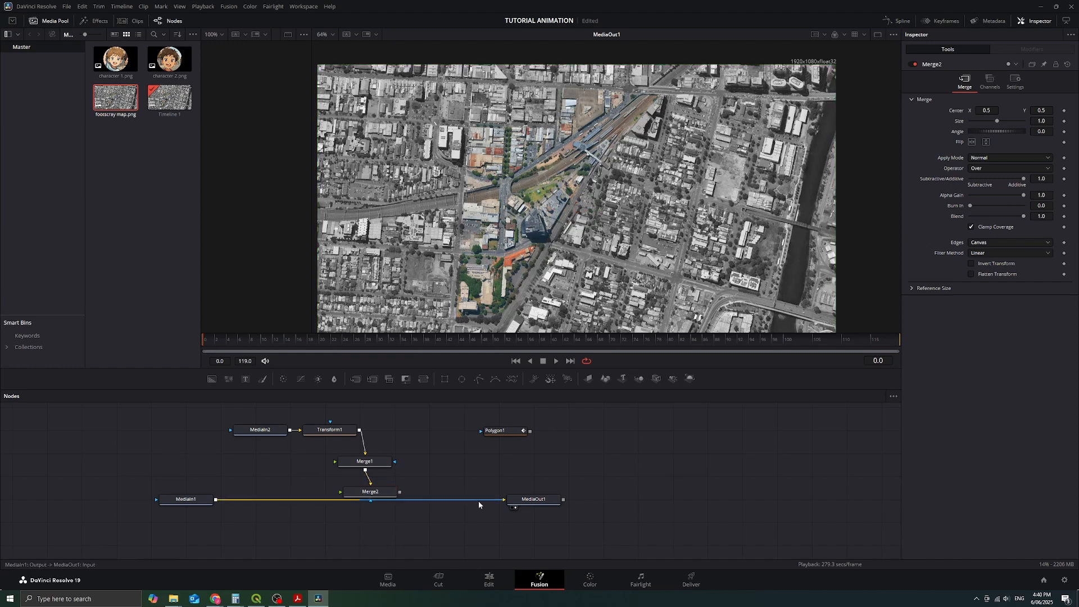
pyautogui.click(478, 500)
pyautogui.moveTo(216, 500); pyautogui.dragTo(521, 502)
pyautogui.moveTo(383, 460); pyautogui.dragTo(400, 430)
pyautogui.click(323, 492)
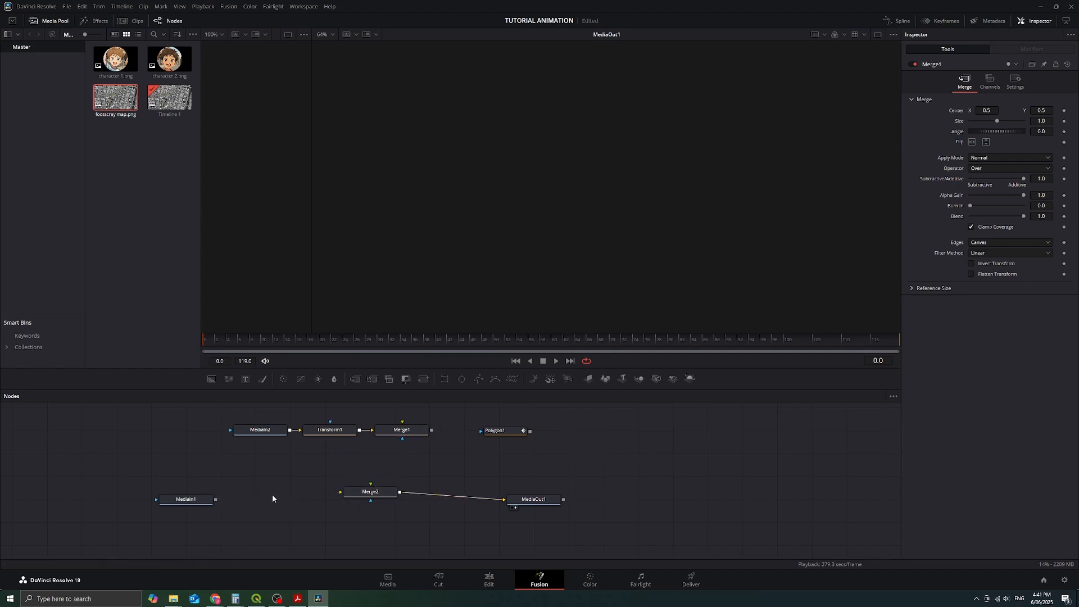
pyautogui.moveTo(216, 500); pyautogui.dragTo(382, 494)
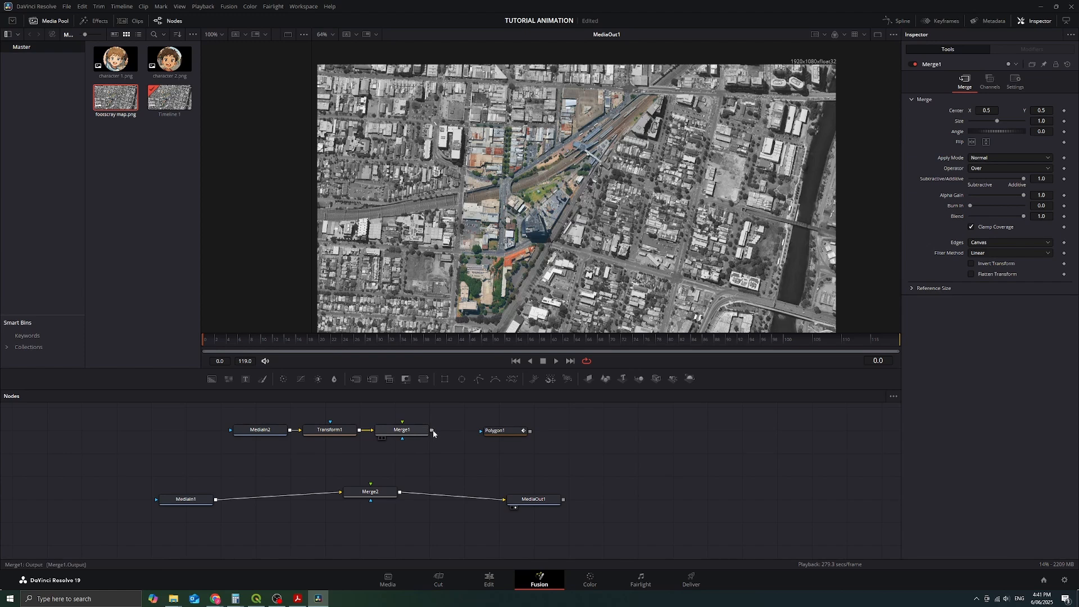
pyautogui.moveTo(432, 430); pyautogui.dragTo(370, 483)
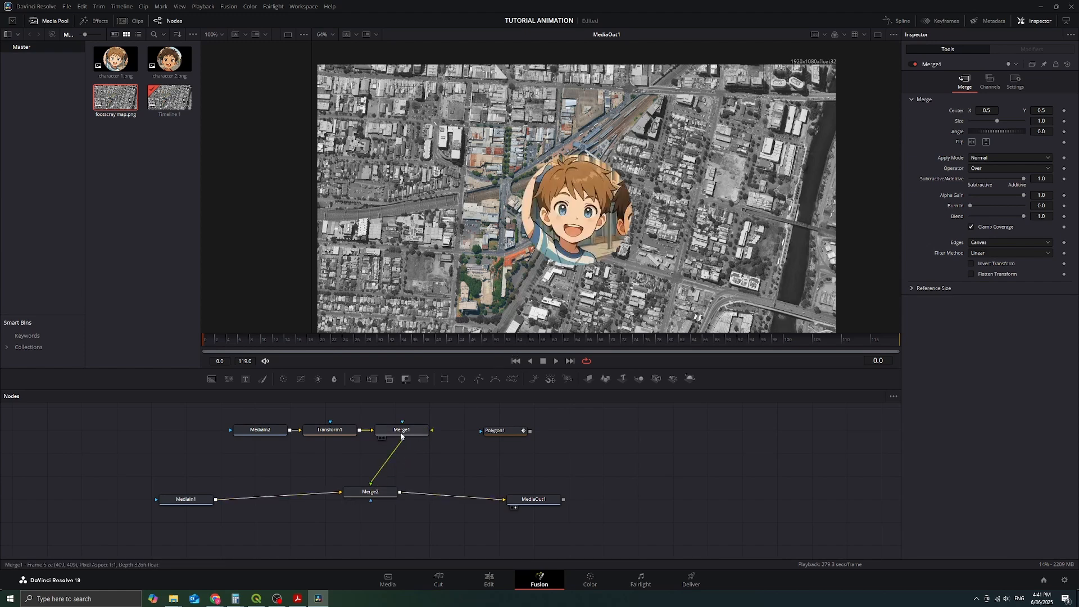
# Step: Space out the MediaIn2, Transform1 and Merge1 nodes in the upper row
pyautogui.moveTo(401, 435); pyautogui.dragTo(395, 436)
pyautogui.moveTo(260, 429); pyautogui.dragTo(234, 429)
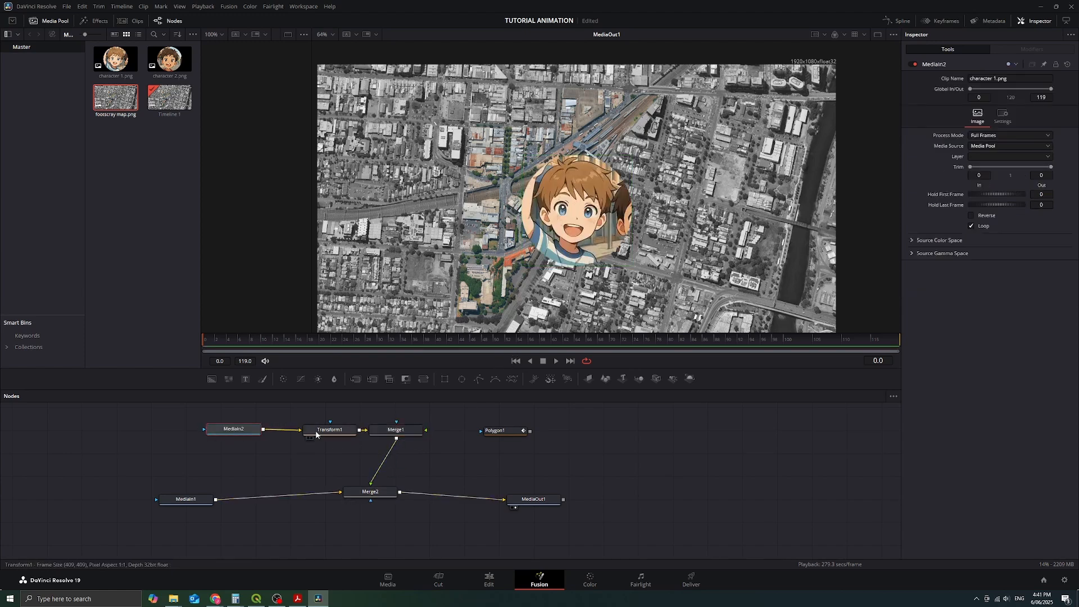
pyautogui.moveTo(316, 433); pyautogui.dragTo(297, 433)
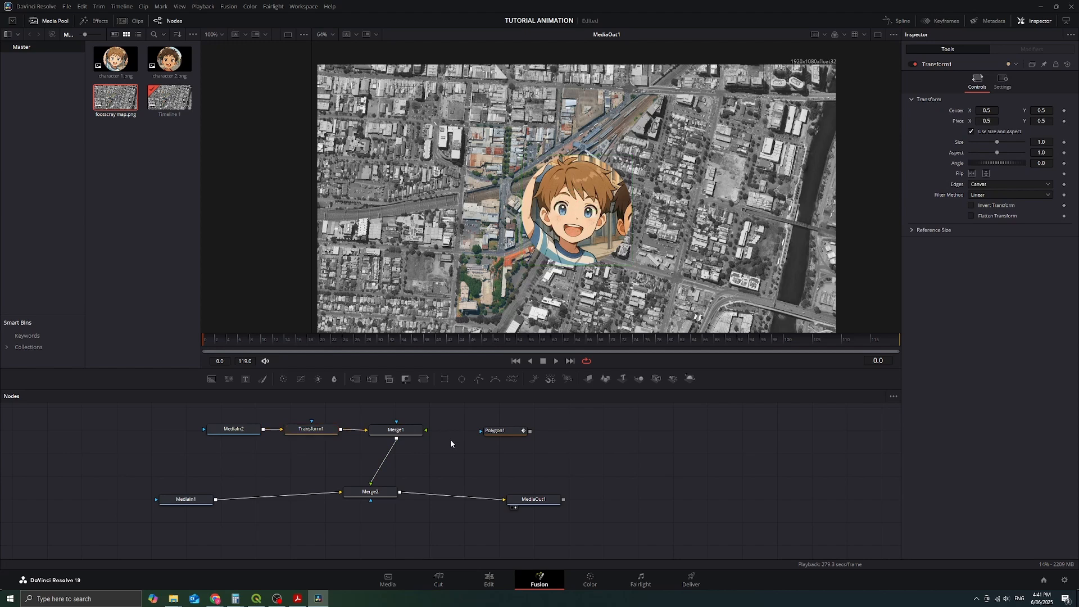
pyautogui.click(247, 434)
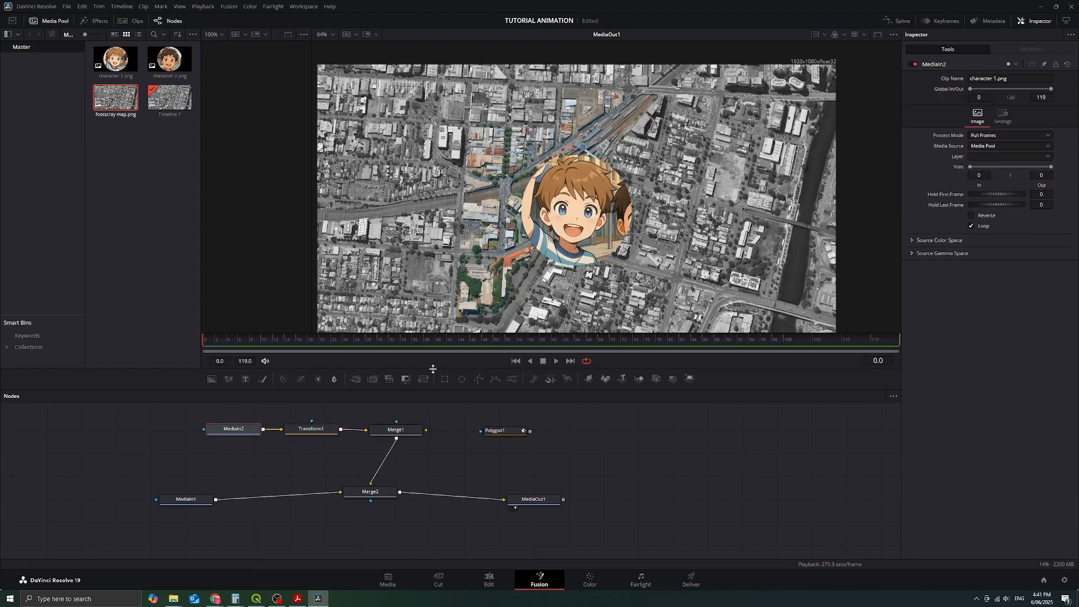
pyautogui.click(311, 430)
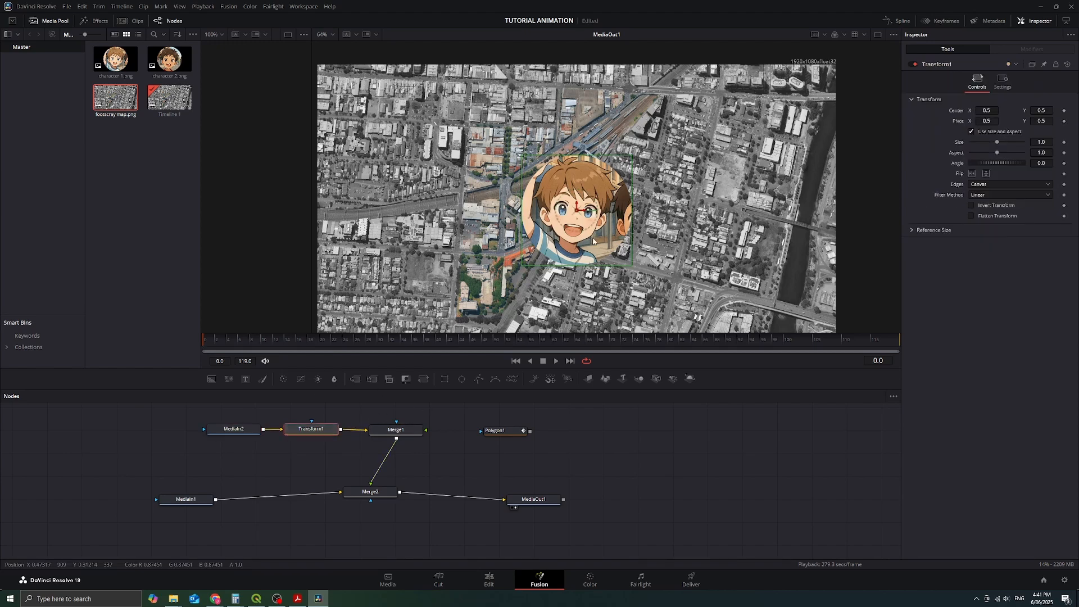
# Step: Remove the Polygon1 polyline's shape animation and publish its shape
pyautogui.click(513, 433)
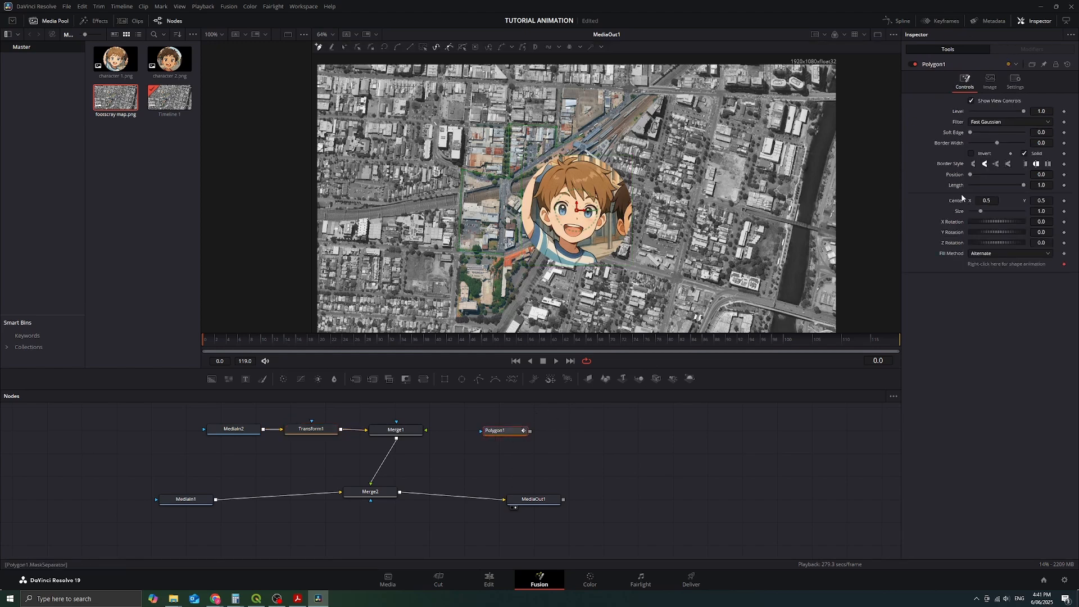
pyautogui.rightClick(997, 266)
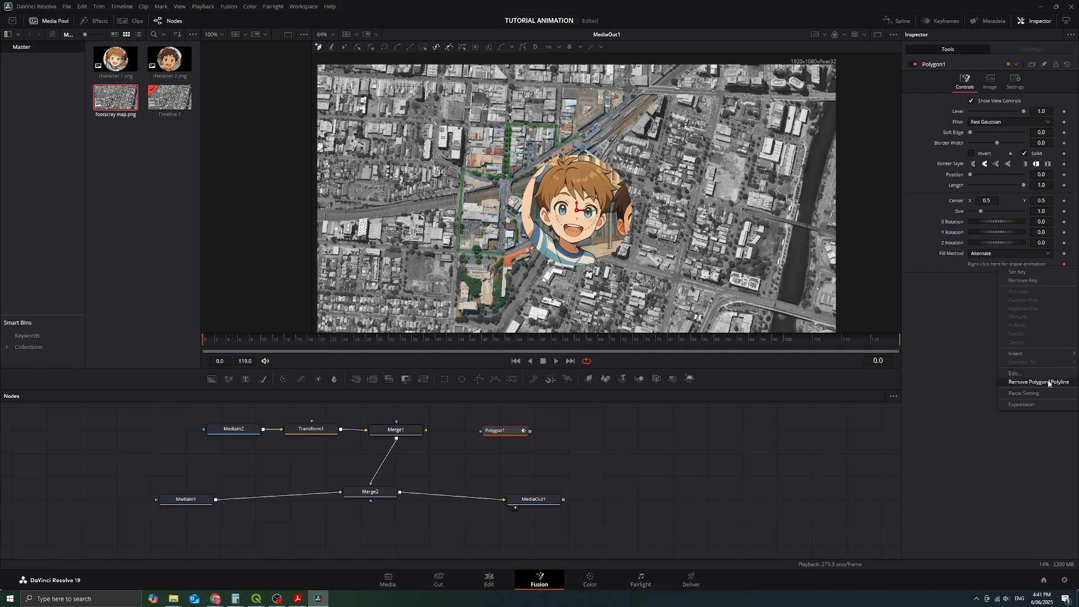
pyautogui.click(1048, 385)
pyautogui.rightClick(1006, 266)
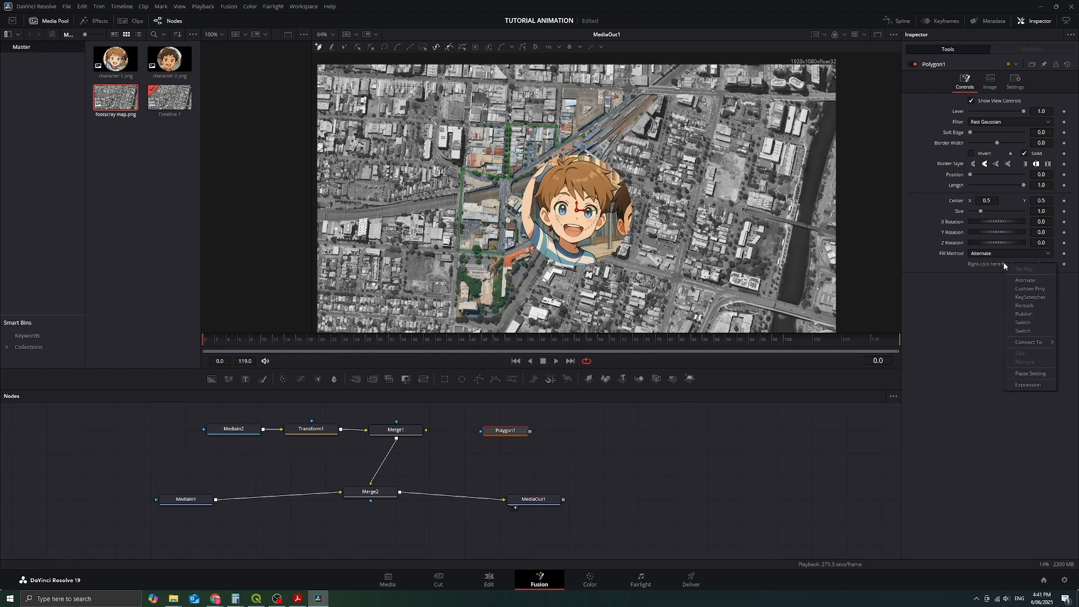
pyautogui.click(1034, 316)
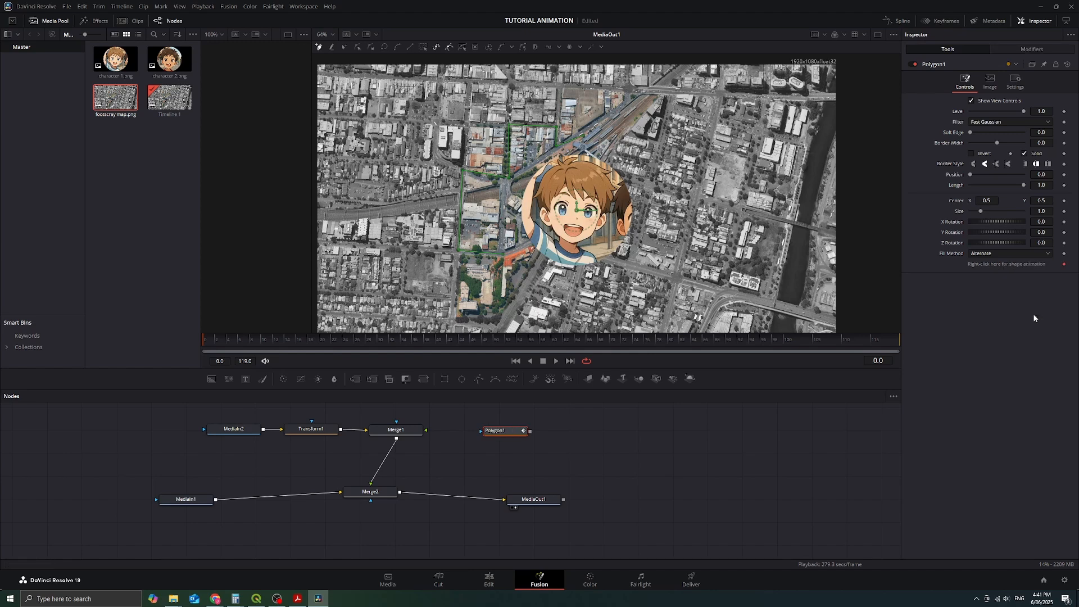
# Step: Animate the Center of Transform1 and connect its path shape to the published Polygon1 polyline value
pyautogui.click(322, 432)
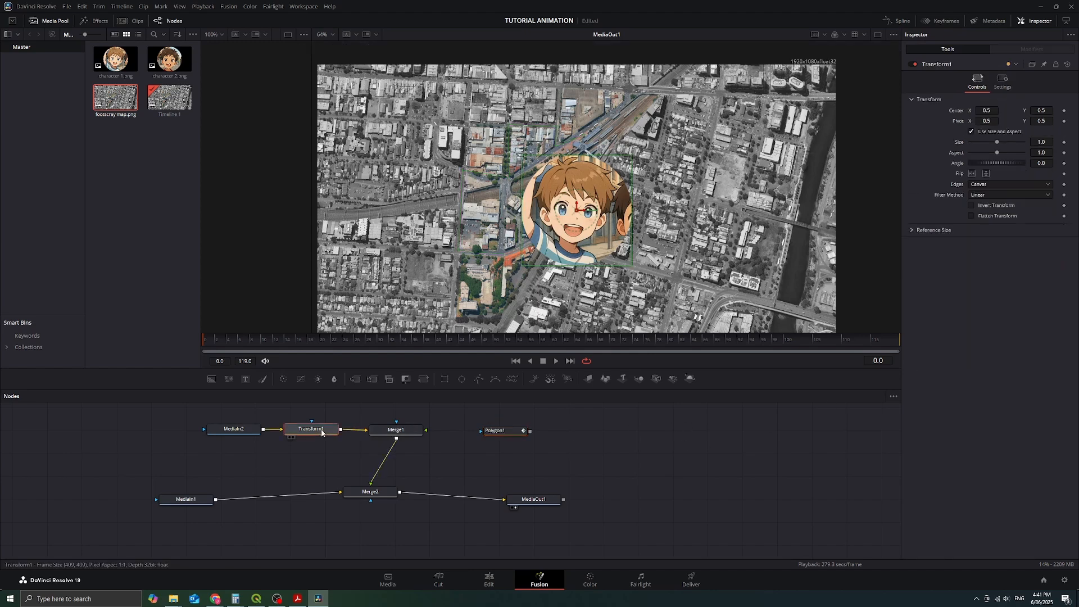
pyautogui.rightClick(951, 114)
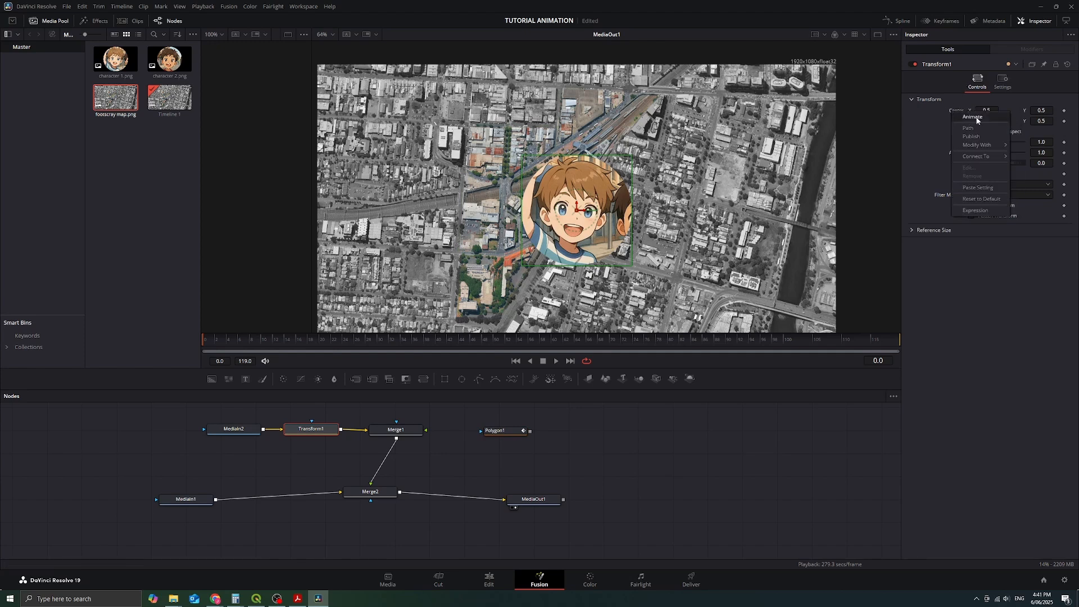
pyautogui.click(978, 118)
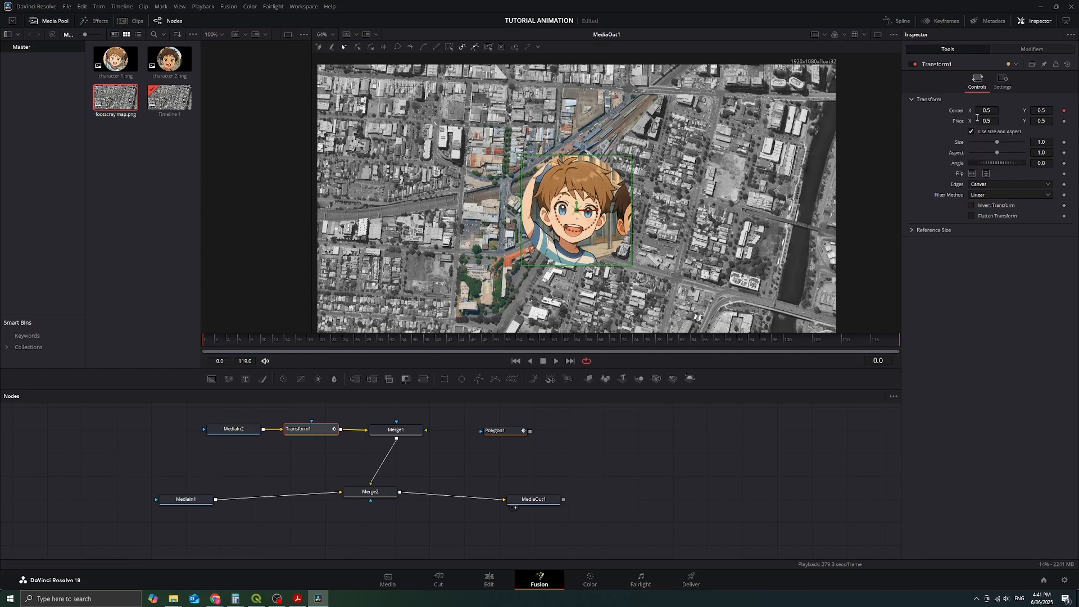
pyautogui.click(1015, 49)
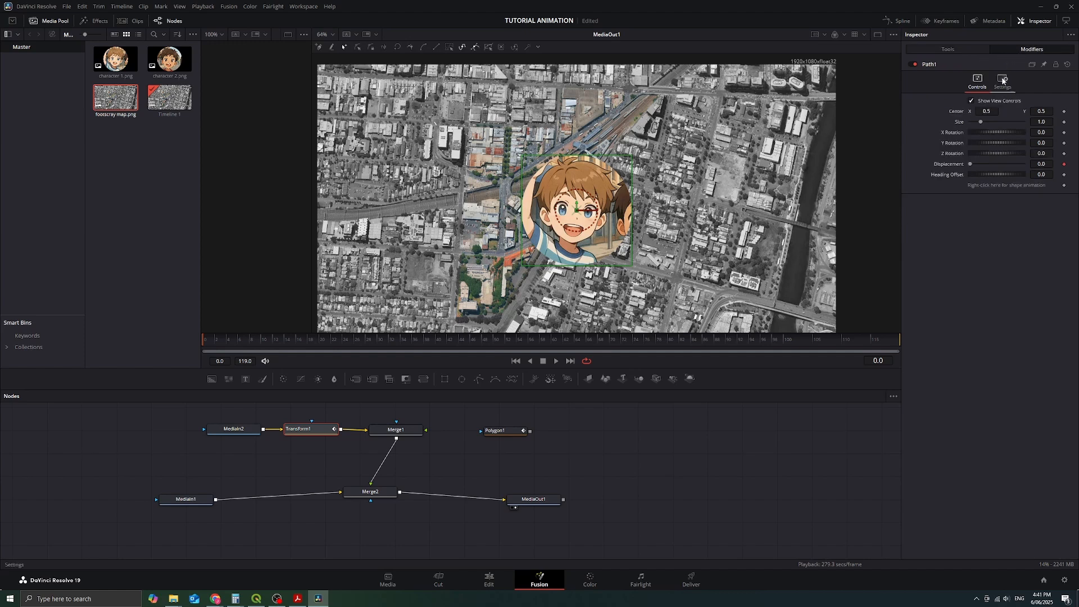
pyautogui.rightClick(1001, 189)
pyautogui.moveTo(1032, 257)
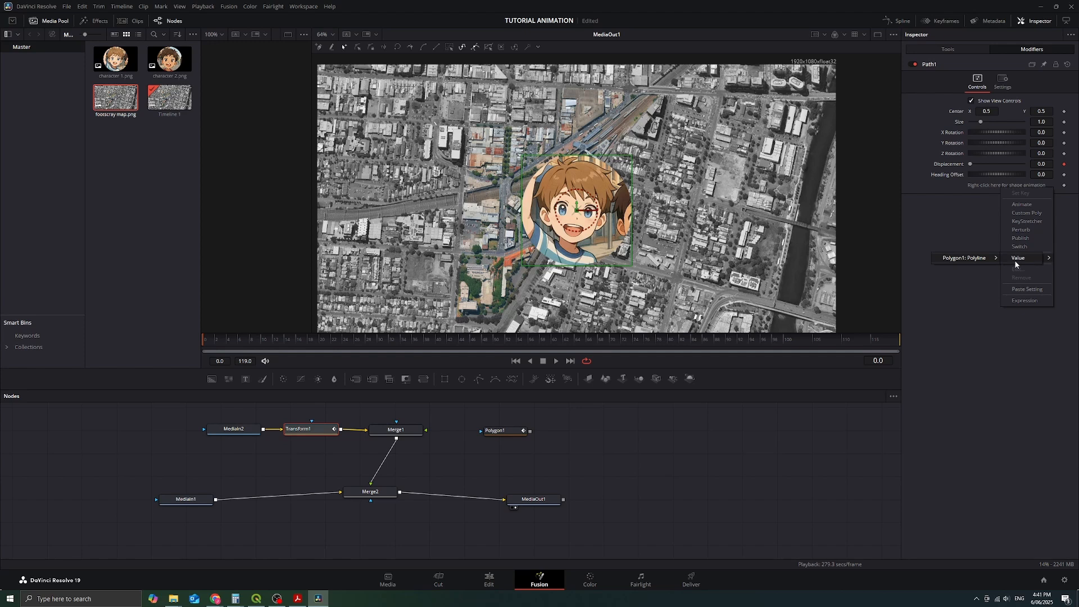
pyautogui.click(955, 258)
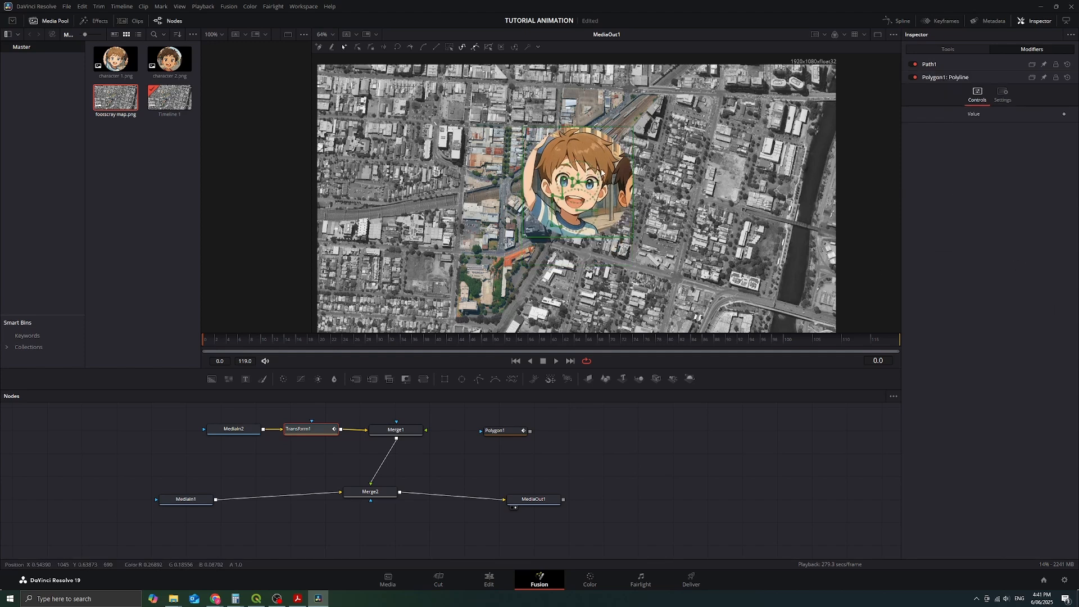
# Step: Reduce the size of Transform1 to 0.23 so the character becomes a small marker on the map
pyautogui.click(948, 49)
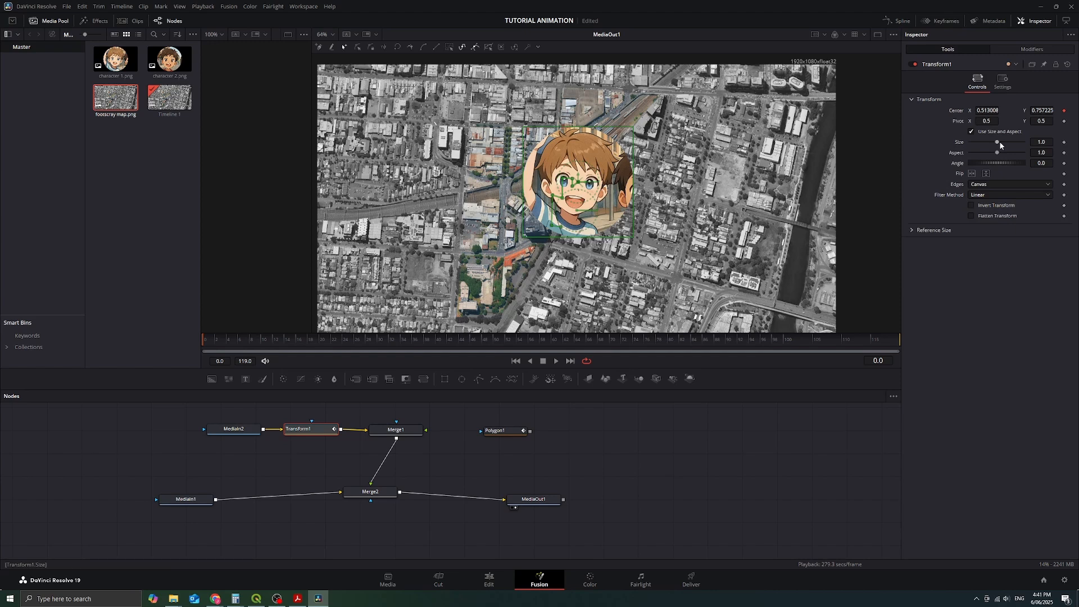
pyautogui.moveTo(999, 143); pyautogui.dragTo(977, 147)
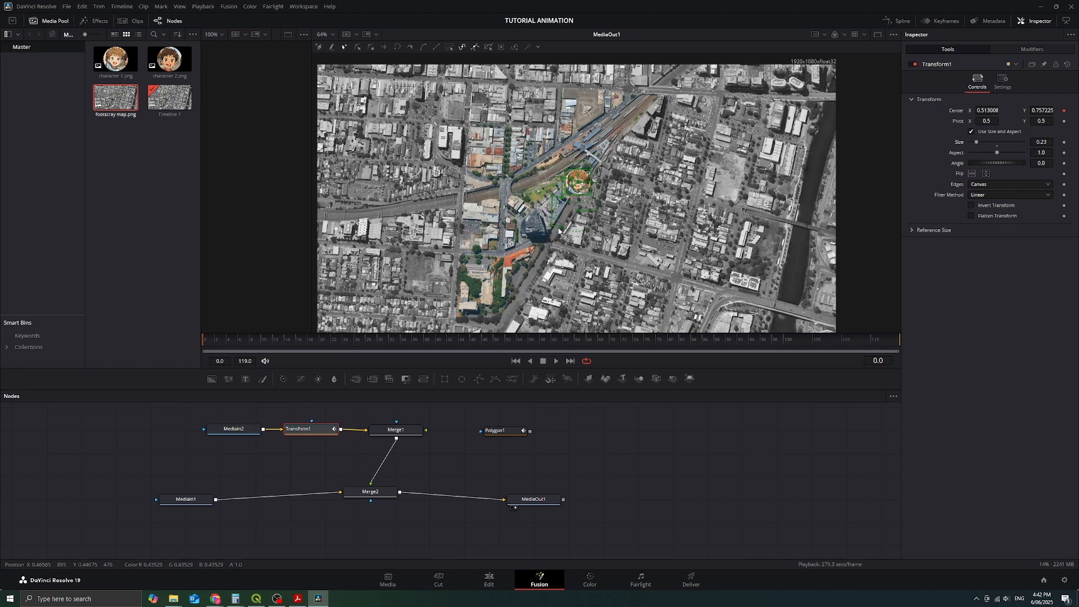
# Step: Move the far-end path points onto the streets to form the southern corner and the long western side of the route
pyautogui.moveTo(551, 226); pyautogui.dragTo(460, 250)
pyautogui.moveTo(561, 228); pyautogui.dragTo(497, 252)
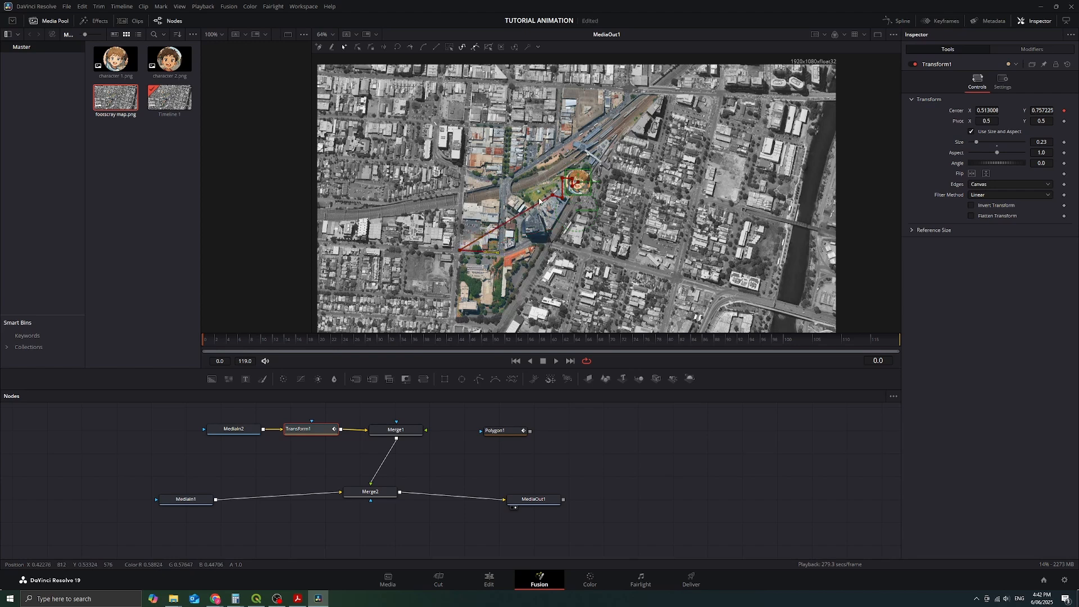
pyautogui.moveTo(554, 197); pyautogui.dragTo(464, 169)
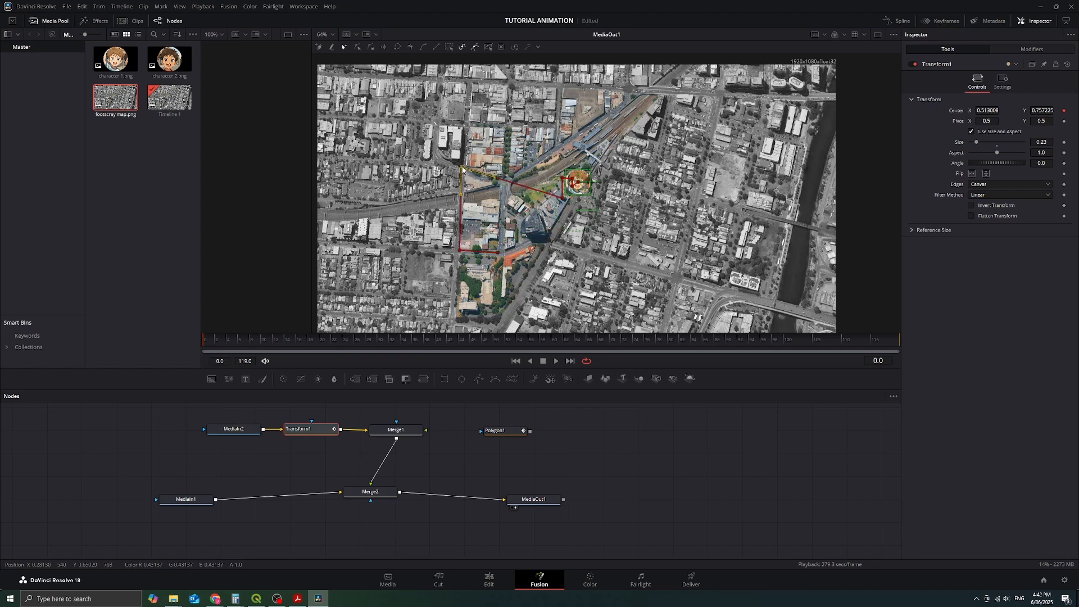
pyautogui.click(497, 178)
pyautogui.moveTo(497, 180); pyautogui.dragTo(465, 123)
pyautogui.hotkey('ctrl', 'z')
pyautogui.moveTo(562, 198); pyautogui.dragTo(466, 126)
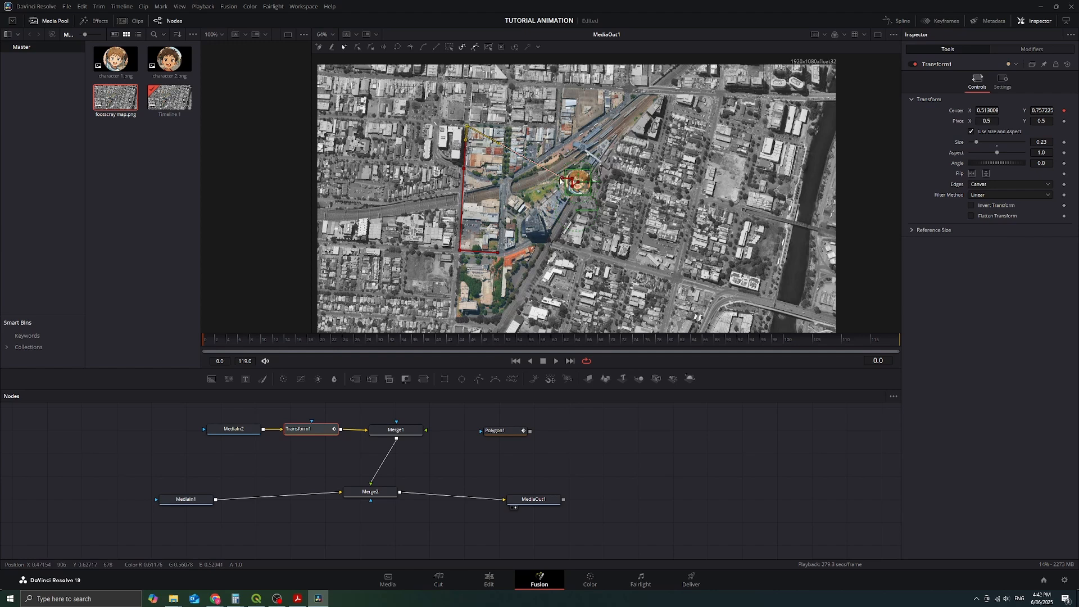
# Step: Move the remaining path points around the block's northeast and southeast corners and up beside the railway, placing the character's start on the tracks
pyautogui.moveTo(562, 179); pyautogui.dragTo(509, 128)
pyautogui.moveTo(571, 179); pyautogui.dragTo(503, 182)
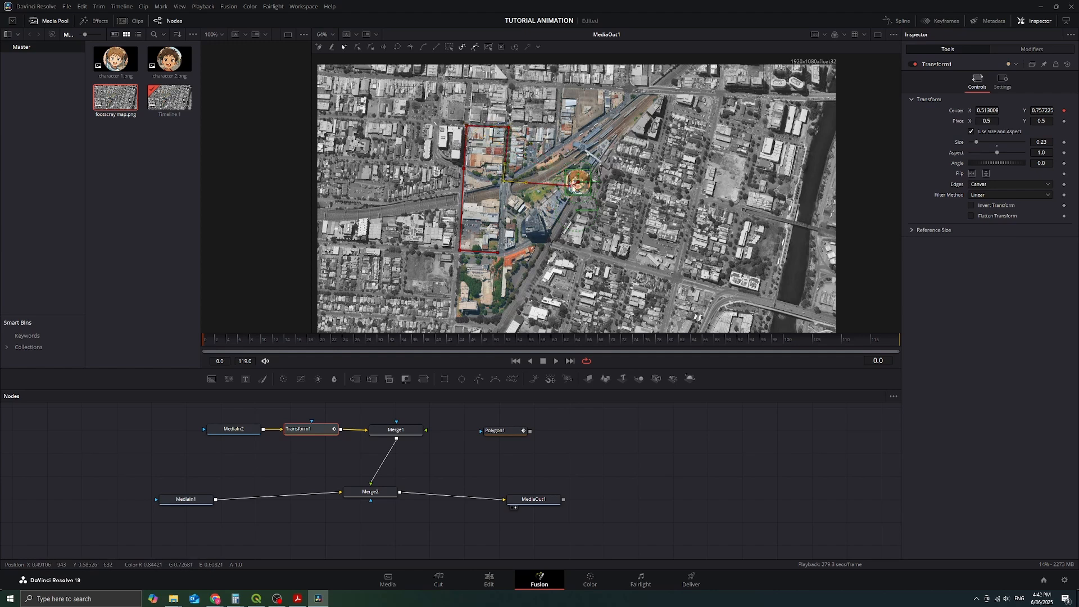
pyautogui.moveTo(573, 187); pyautogui.dragTo(570, 140)
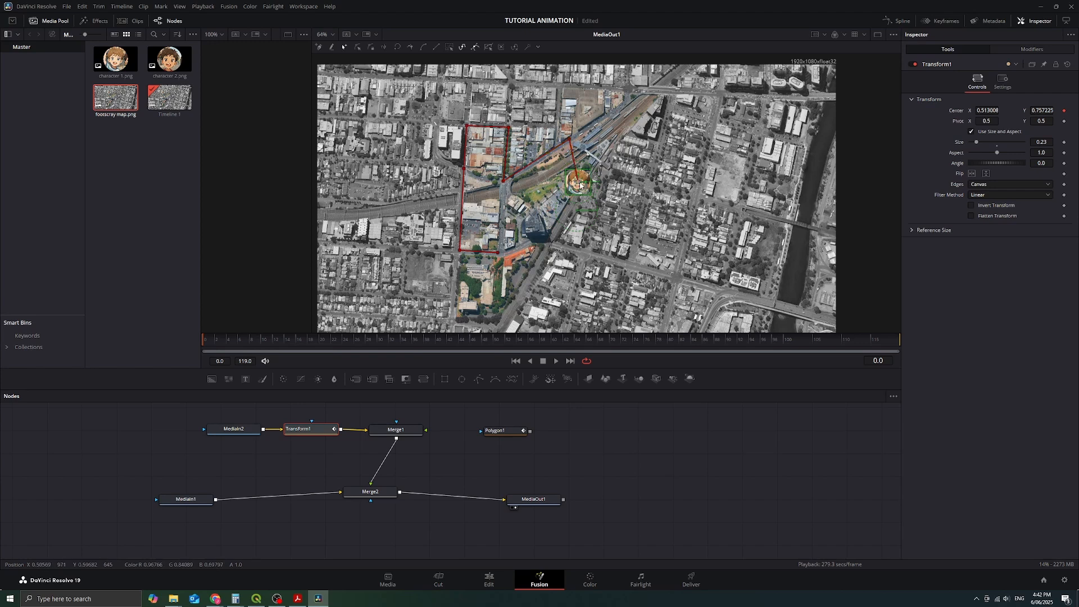
pyautogui.moveTo(580, 184); pyautogui.dragTo(591, 153)
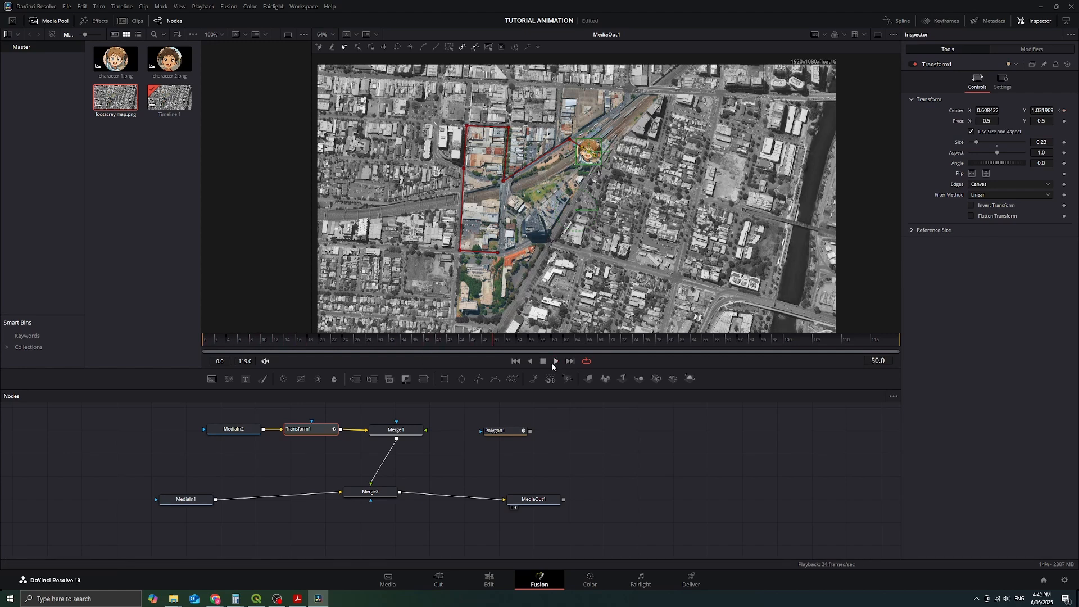
# Step: Return to frame 0, open the Path1 modifier's controls, and keyframe its Displacement at 0.024 on frame 20
pyautogui.moveTo(490, 341); pyautogui.dragTo(180, 336)
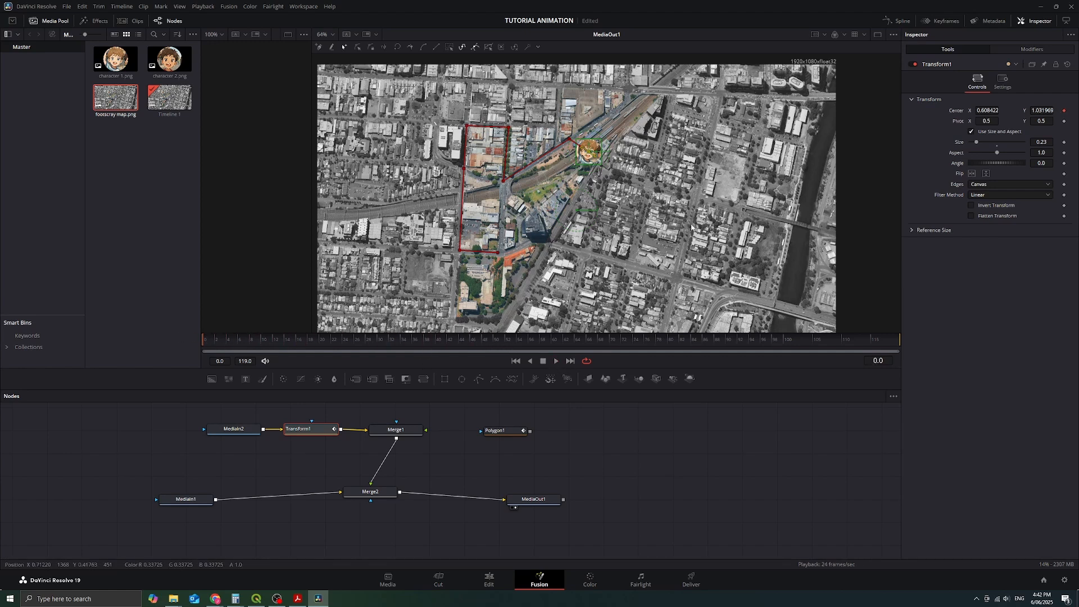
pyautogui.click(1024, 51)
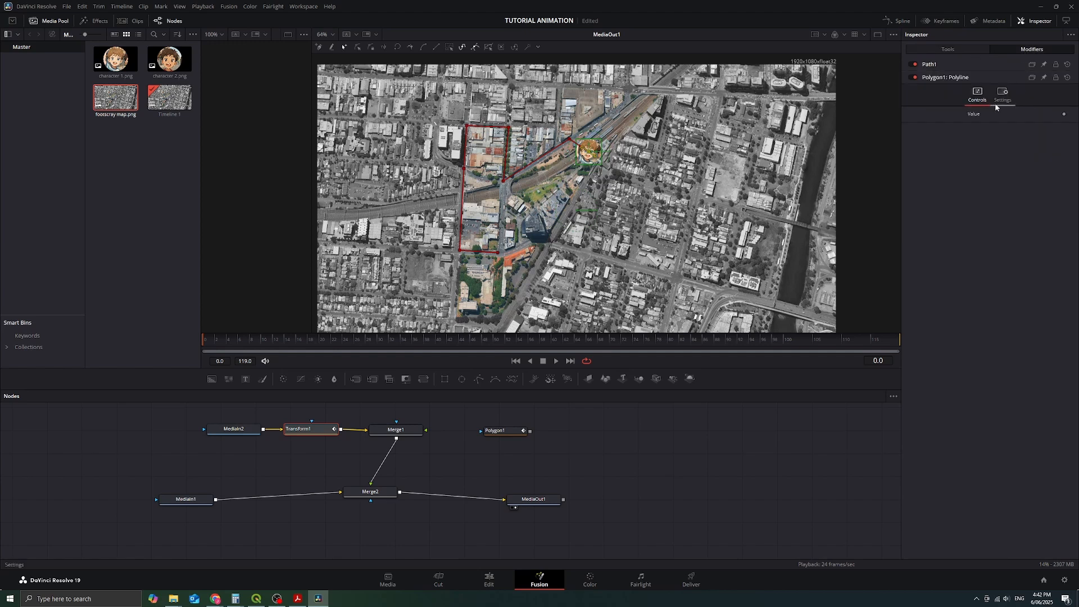
pyautogui.click(941, 79)
pyautogui.click(933, 64)
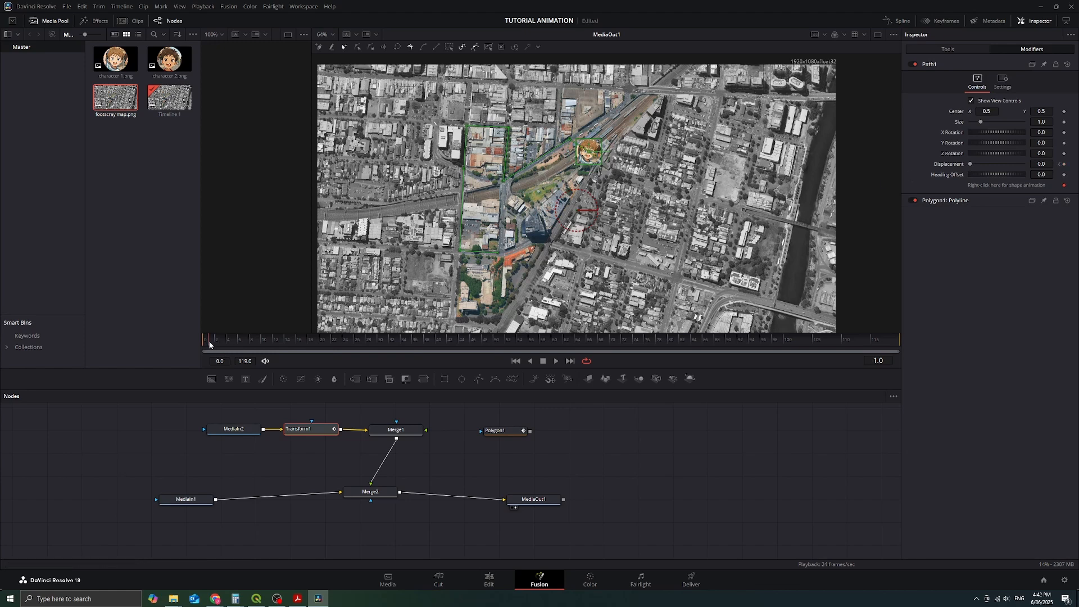
pyautogui.moveTo(209, 341); pyautogui.dragTo(231, 341)
pyautogui.moveTo(326, 340); pyautogui.dragTo(320, 341)
pyautogui.moveTo(972, 165); pyautogui.dragTo(973, 166)
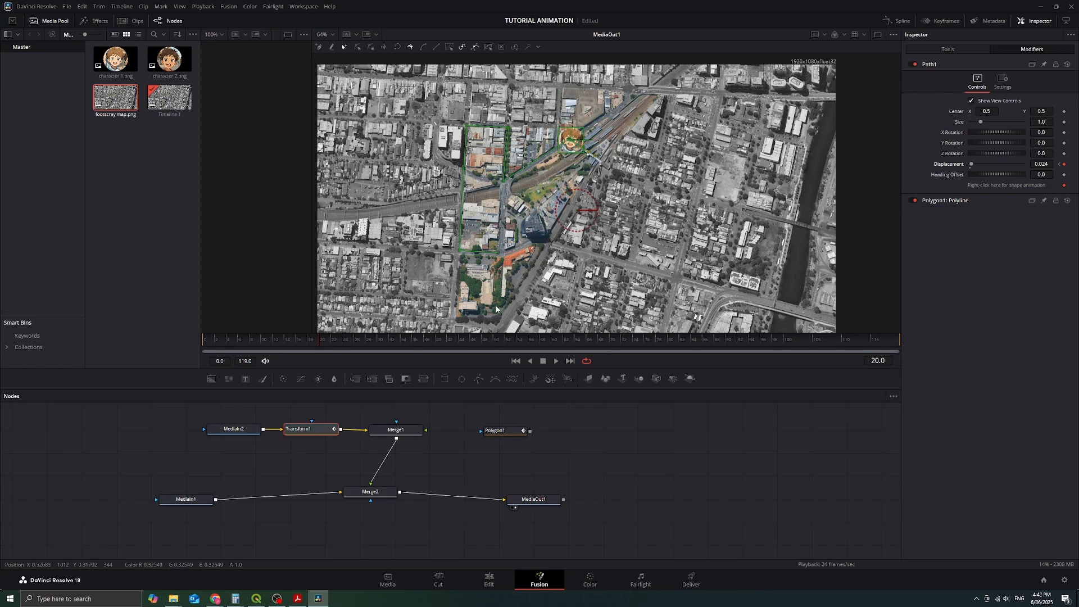
# Step: Keyframe the Path1 Displacement at 0.04 on frame 40
pyautogui.click(434, 339)
pyautogui.moveTo(971, 165); pyautogui.dragTo(972, 165)
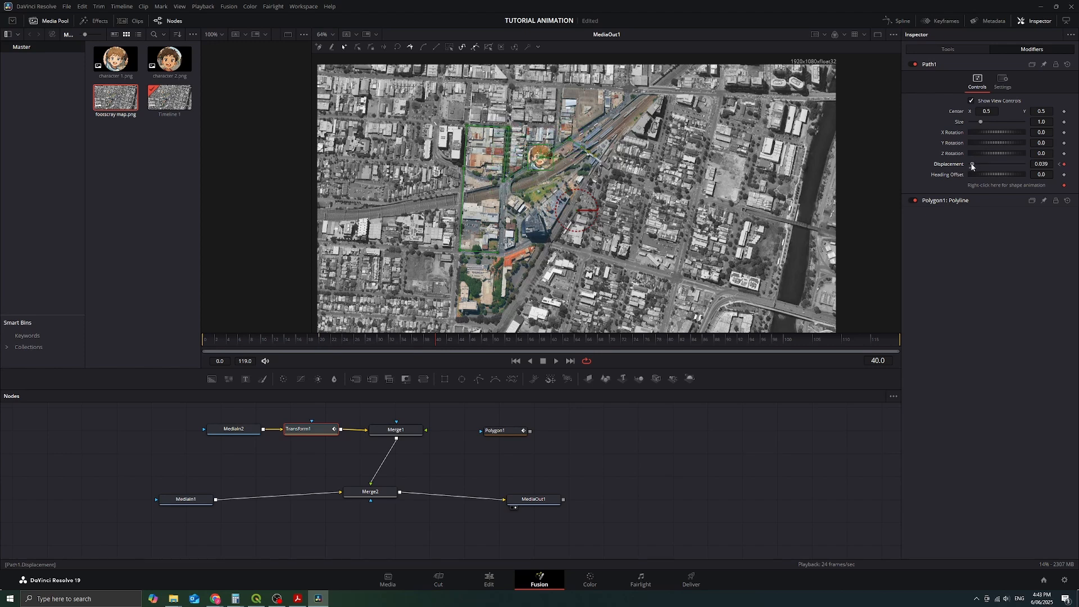
pyautogui.click(1044, 163)
pyautogui.write('0.04')
pyautogui.press('Tab')
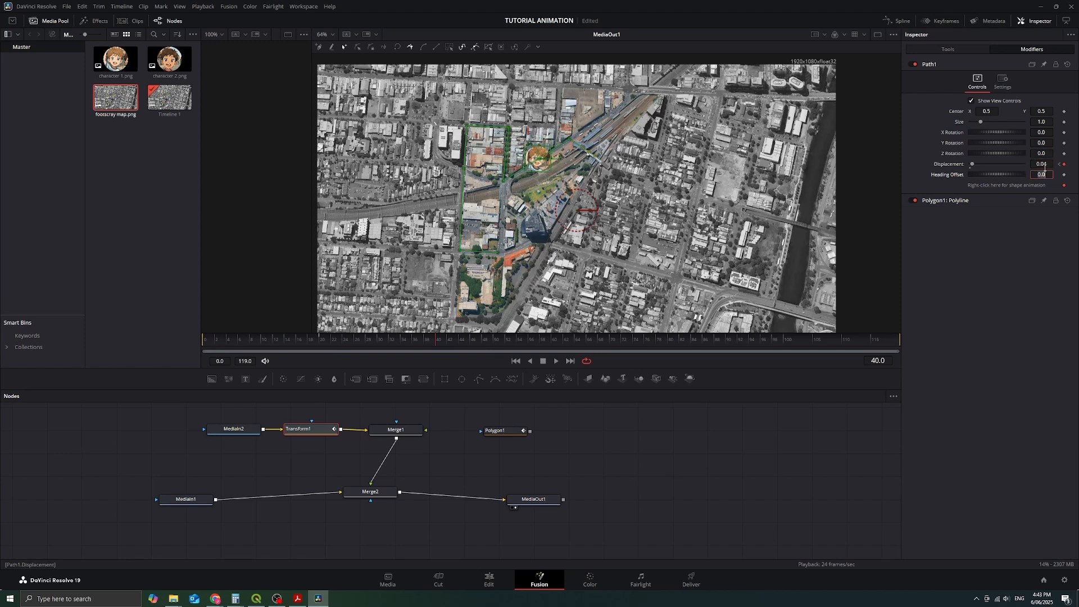
# Step: Keyframe the Path1 Displacement at 0.055 on frame 60, 0.087 on frame 80 and 0.165 on frame 99
pyautogui.click(551, 341)
pyautogui.moveTo(977, 165); pyautogui.dragTo(973, 168)
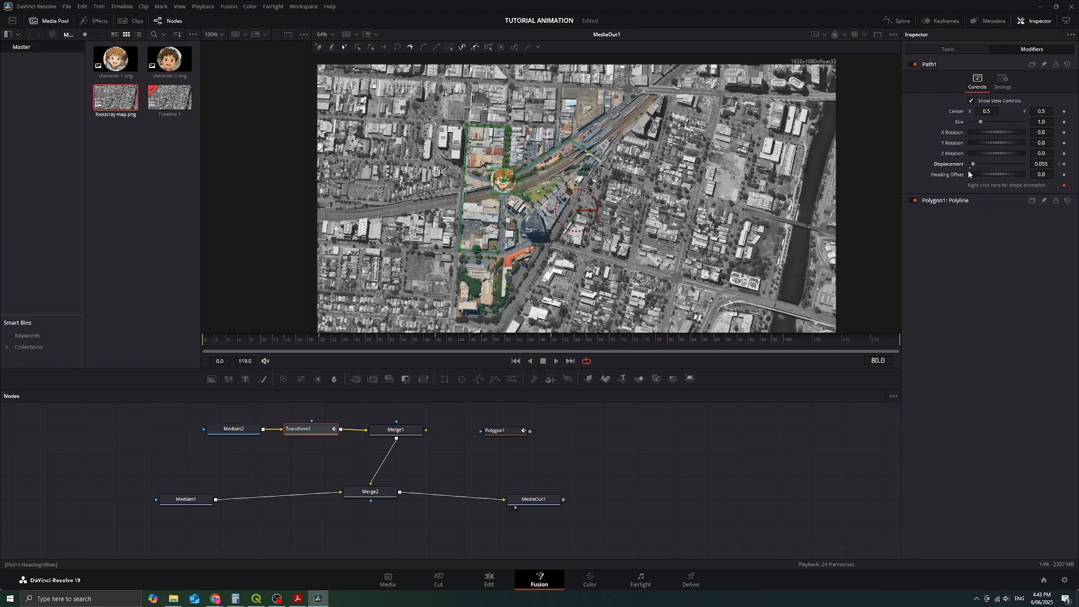
pyautogui.moveTo(972, 164); pyautogui.dragTo(974, 165)
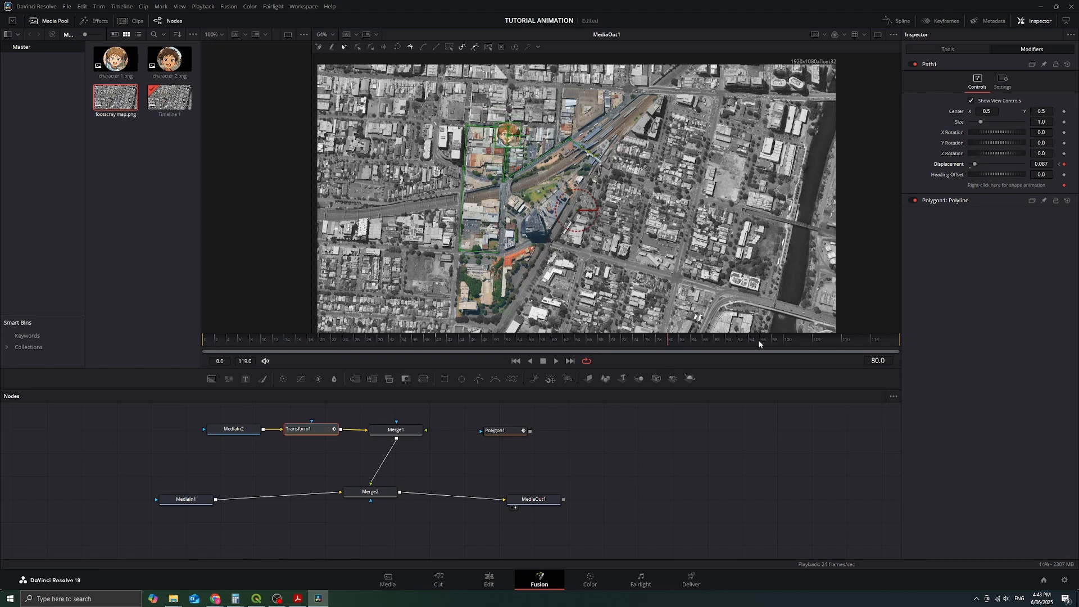
pyautogui.click(780, 338)
pyautogui.moveTo(973, 168); pyautogui.dragTo(981, 165)
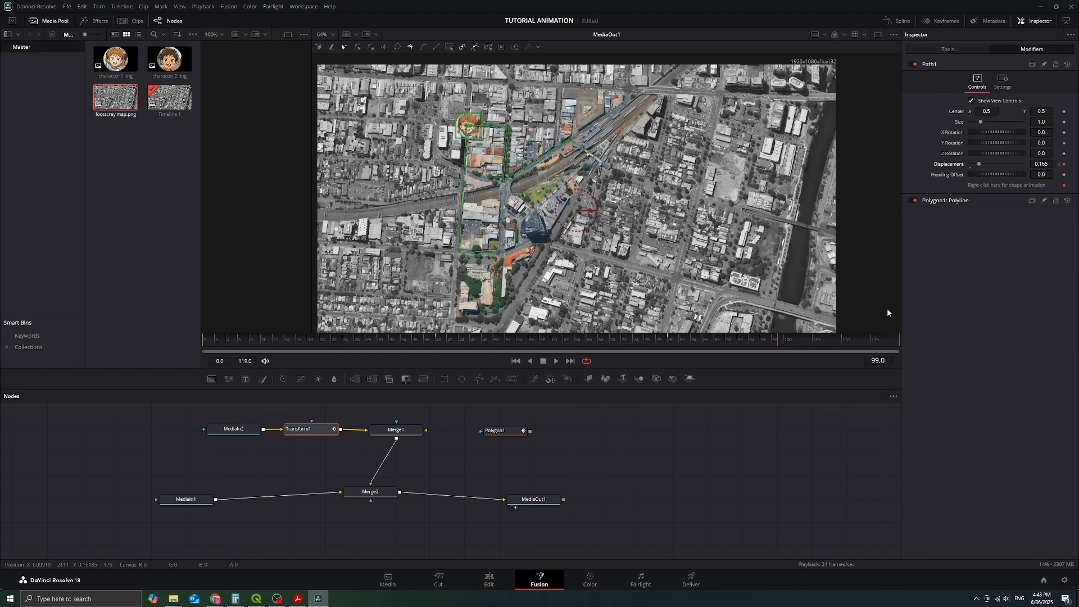
# Step: Delete the two southernmost points of the path so the route ends on the western street
pyautogui.click(499, 254)
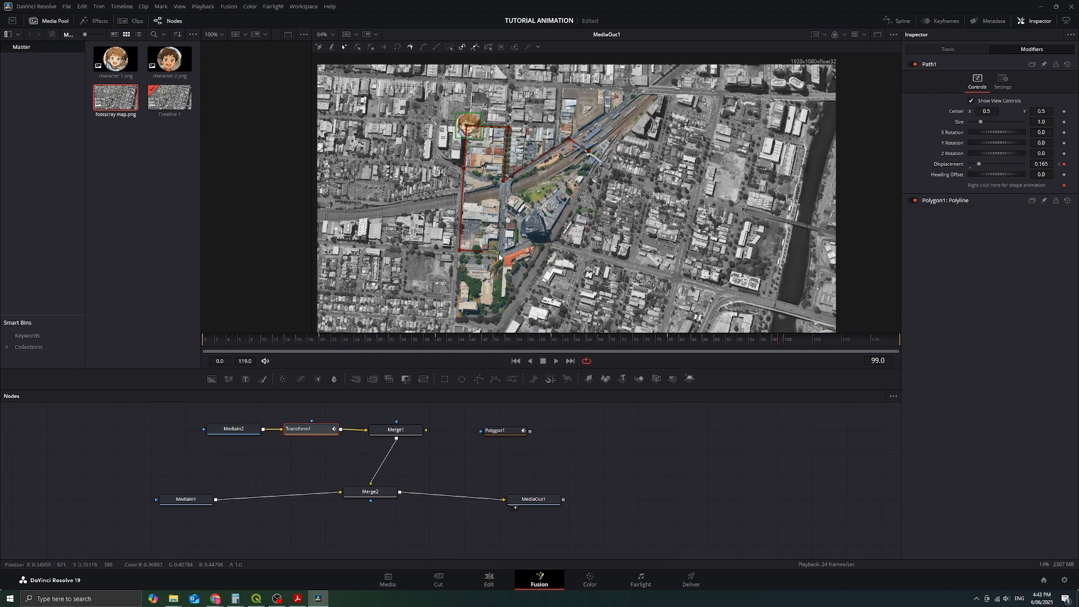
pyautogui.press('Delete')
pyautogui.click(460, 250)
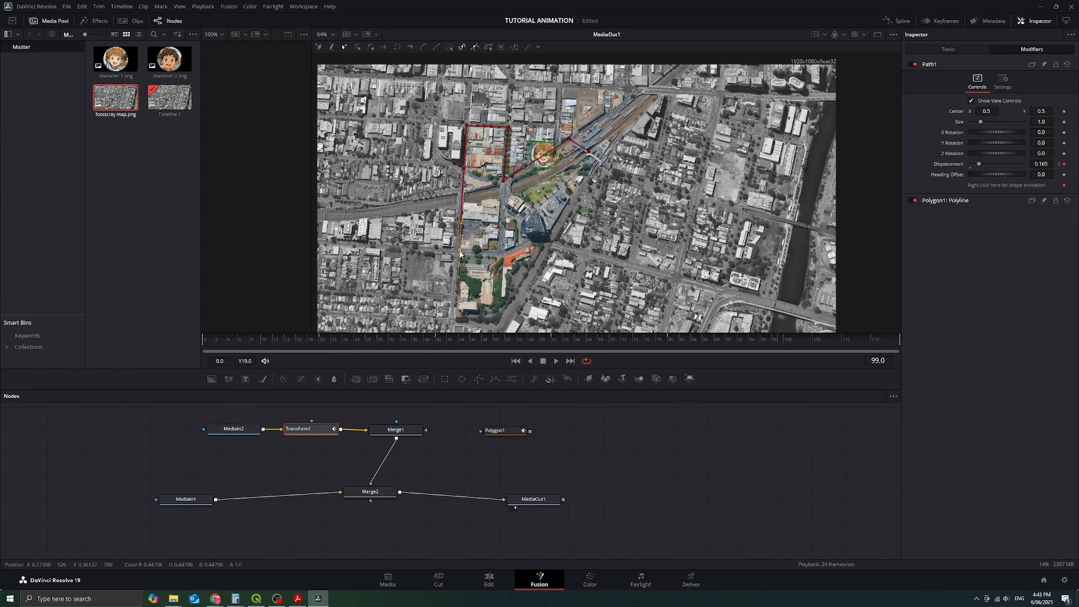
pyautogui.press('Delete')
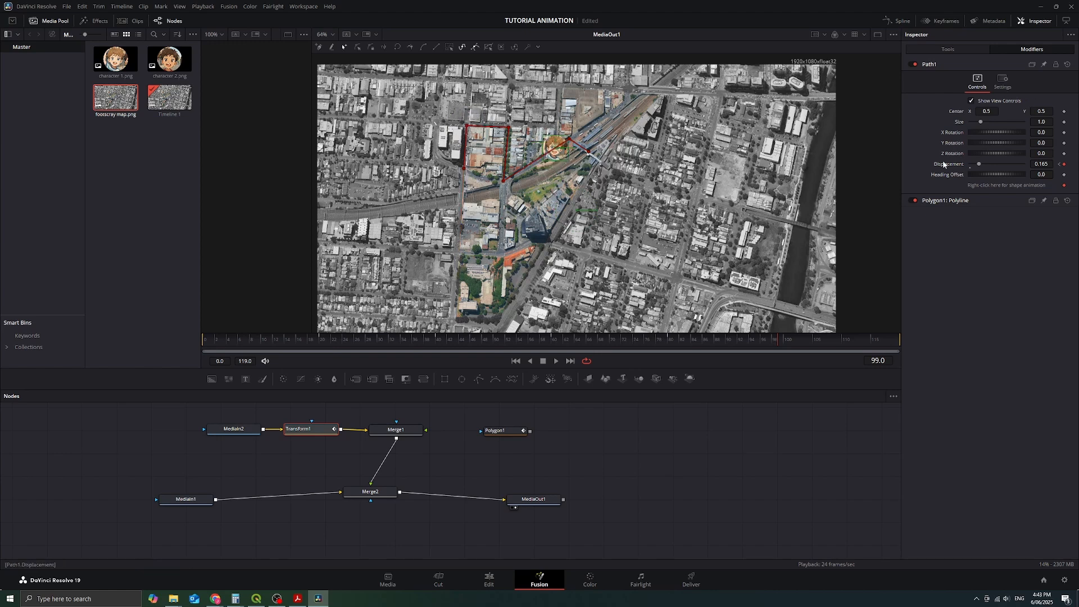
# Step: Increase the Path1 Displacement keyframes on frames 20 and 40 to advance the character along the shortened path
pyautogui.moveTo(332, 341); pyautogui.dragTo(320, 341)
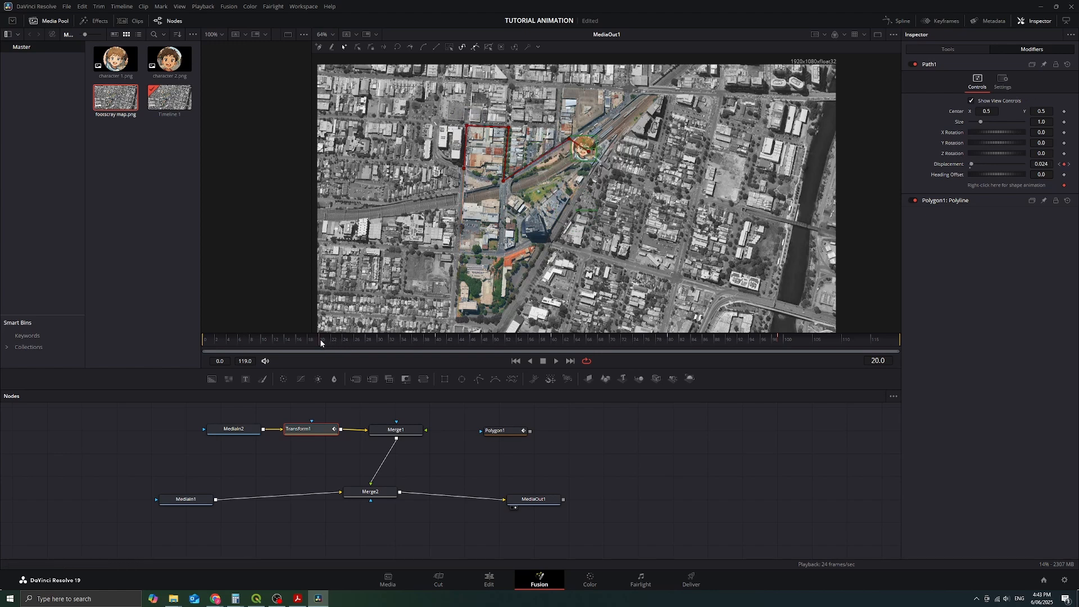
pyautogui.moveTo(973, 163); pyautogui.dragTo(977, 163)
pyautogui.moveTo(452, 335); pyautogui.dragTo(438, 336)
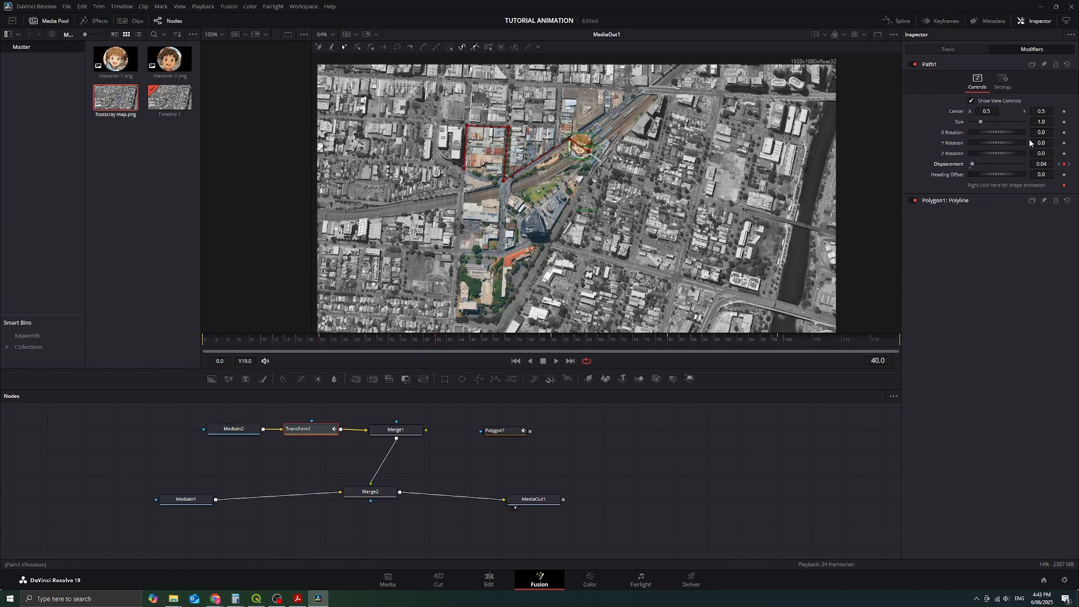
pyautogui.moveTo(972, 161); pyautogui.dragTo(984, 162)
# Step: Set the Path1 Displacement to 0.528 on frame 60 and 0.661 on frame 80
pyautogui.click(554, 339)
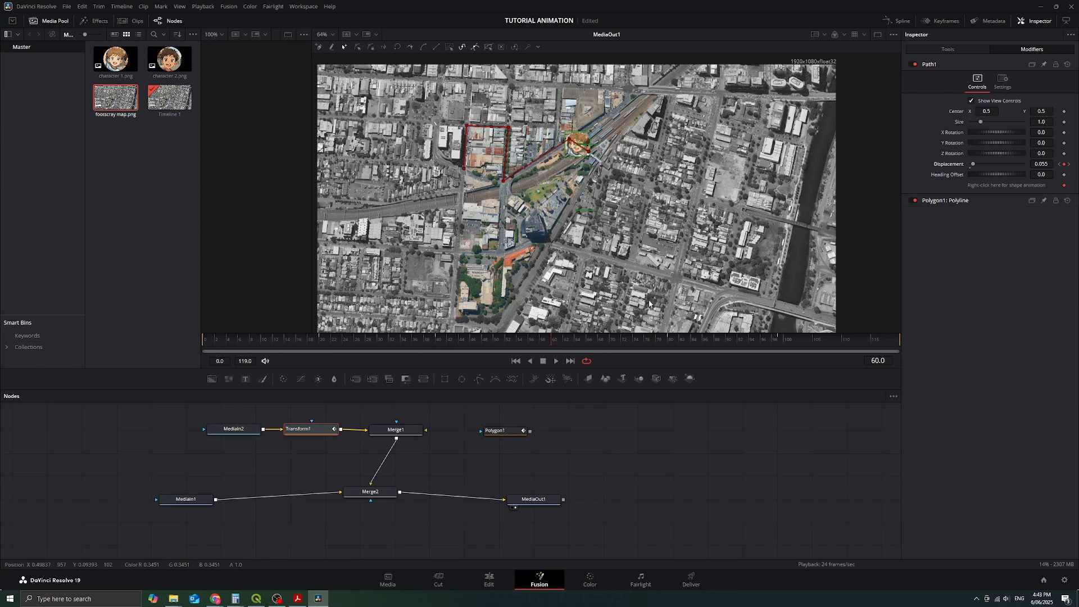
pyautogui.moveTo(972, 164); pyautogui.dragTo(999, 164)
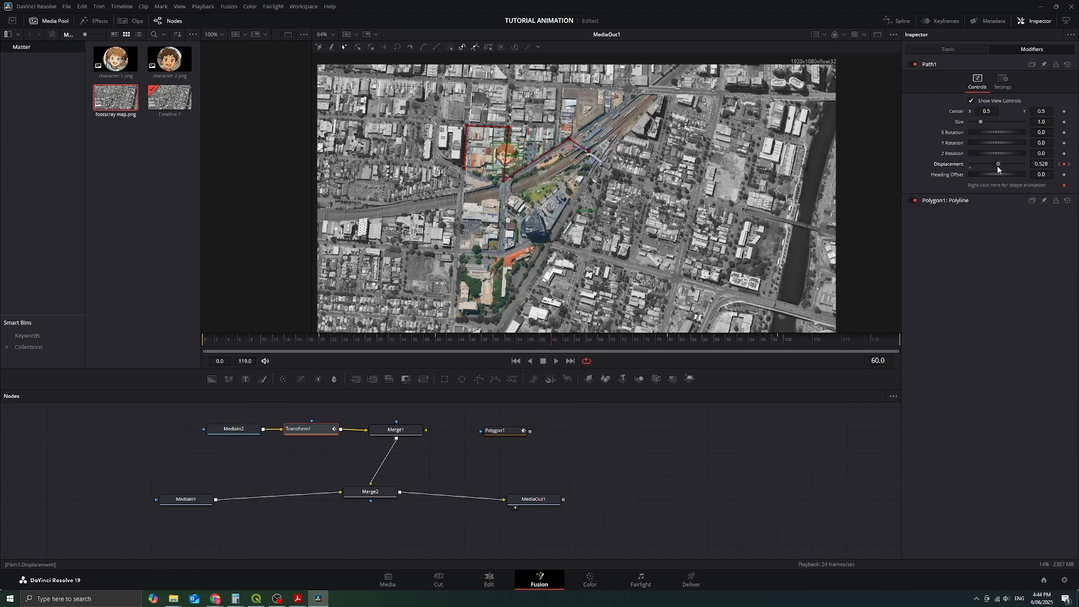
pyautogui.click(674, 337)
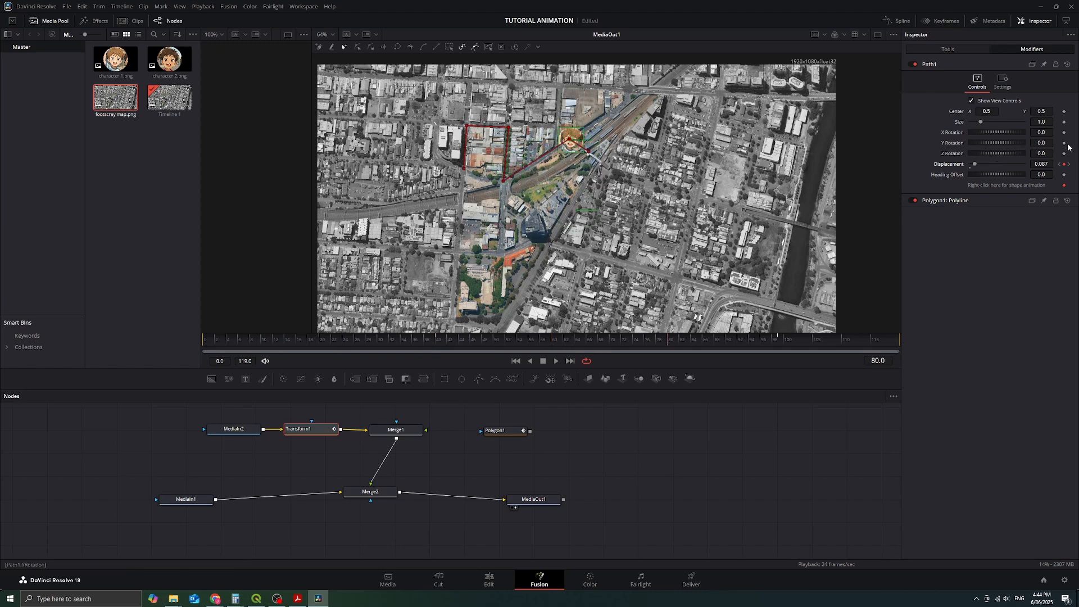
pyautogui.moveTo(976, 167); pyautogui.dragTo(1007, 170)
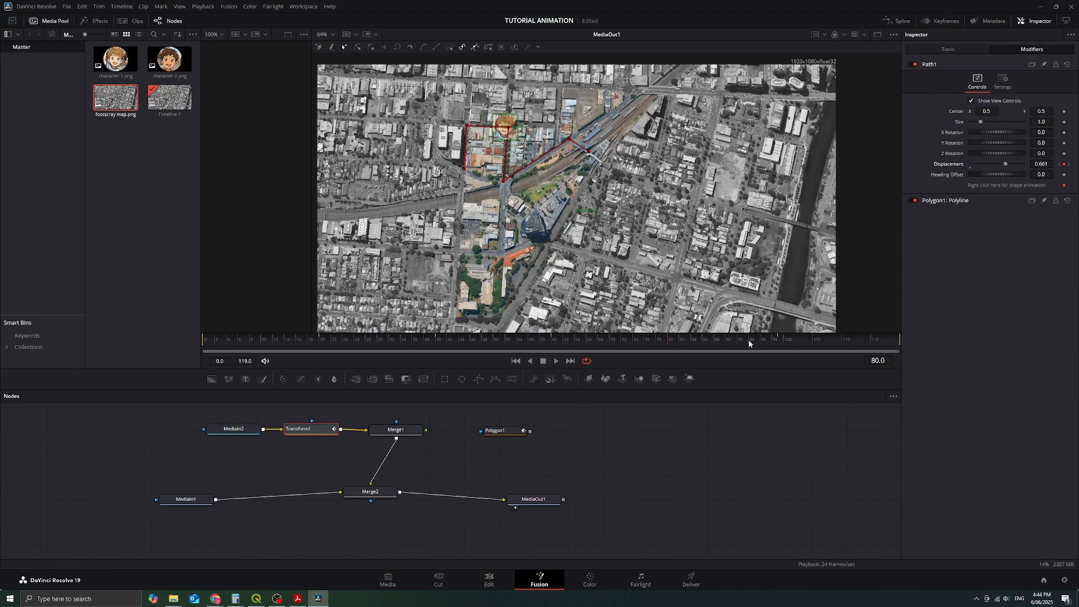
# Step: Set the Path1 Displacement to 0.795 on frame 99 and keyframe it at 1.0 on frame 115
pyautogui.click(780, 338)
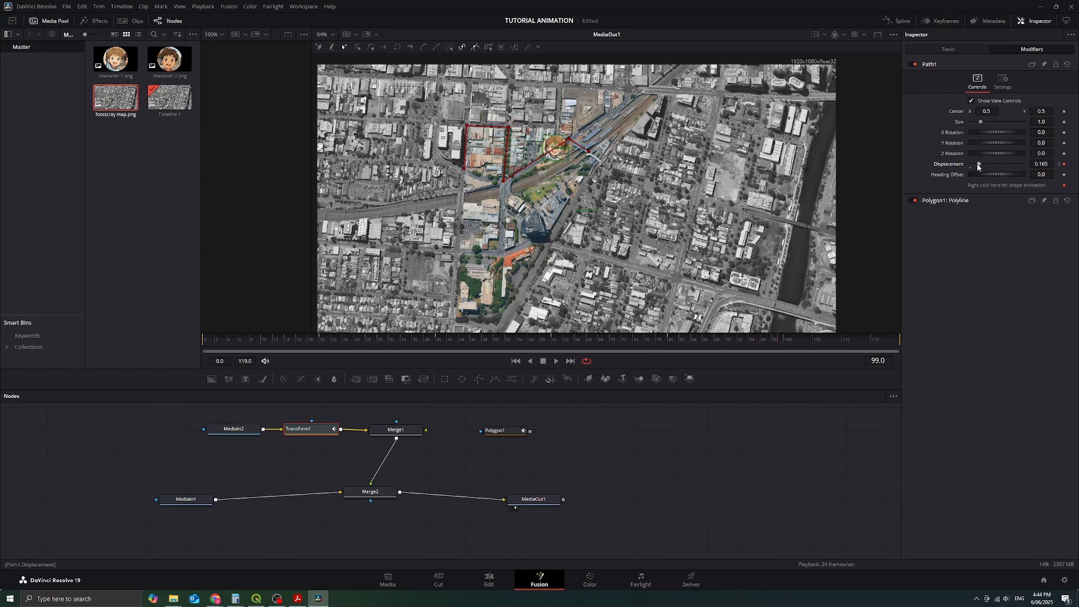
pyautogui.moveTo(978, 164); pyautogui.dragTo(1010, 163)
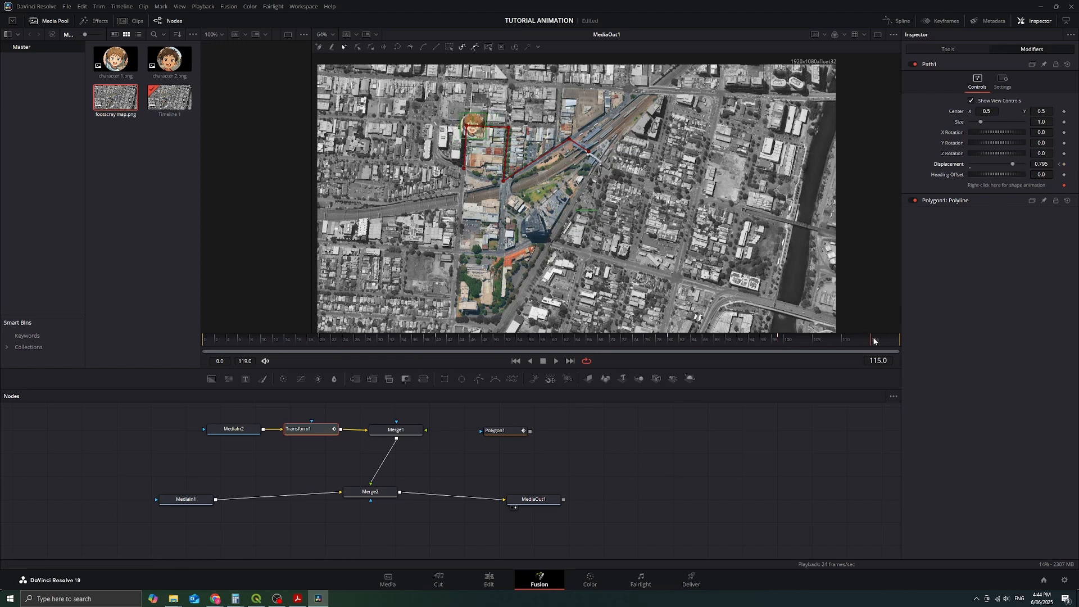
pyautogui.moveTo(1016, 163); pyautogui.dragTo(1026, 164)
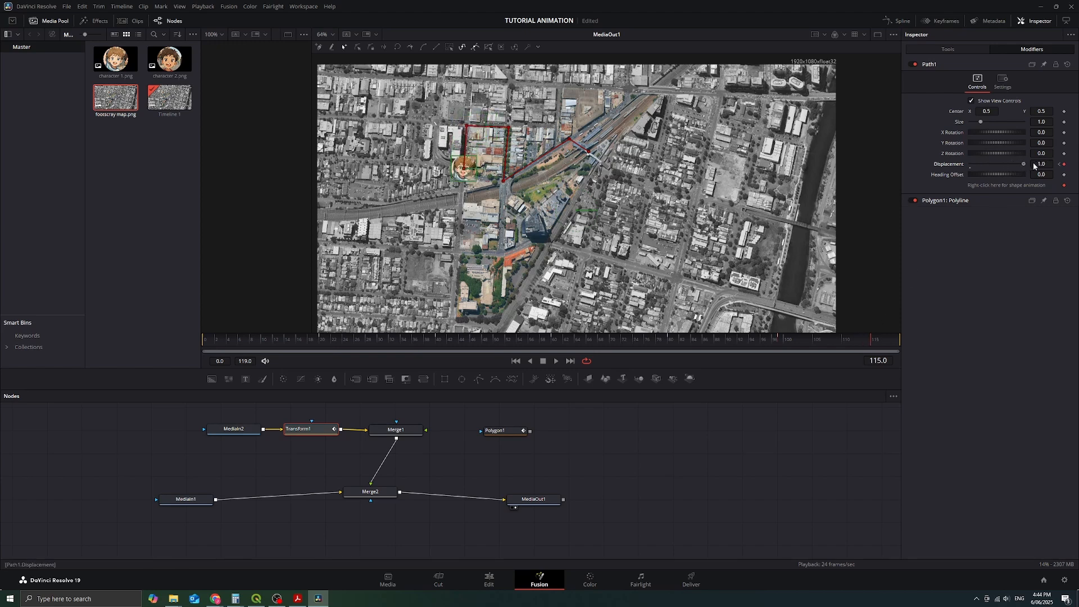
# Step: Play back the path animation and examine the character's movement up close at 100% zoom, going back to frame 10
pyautogui.click(557, 362)
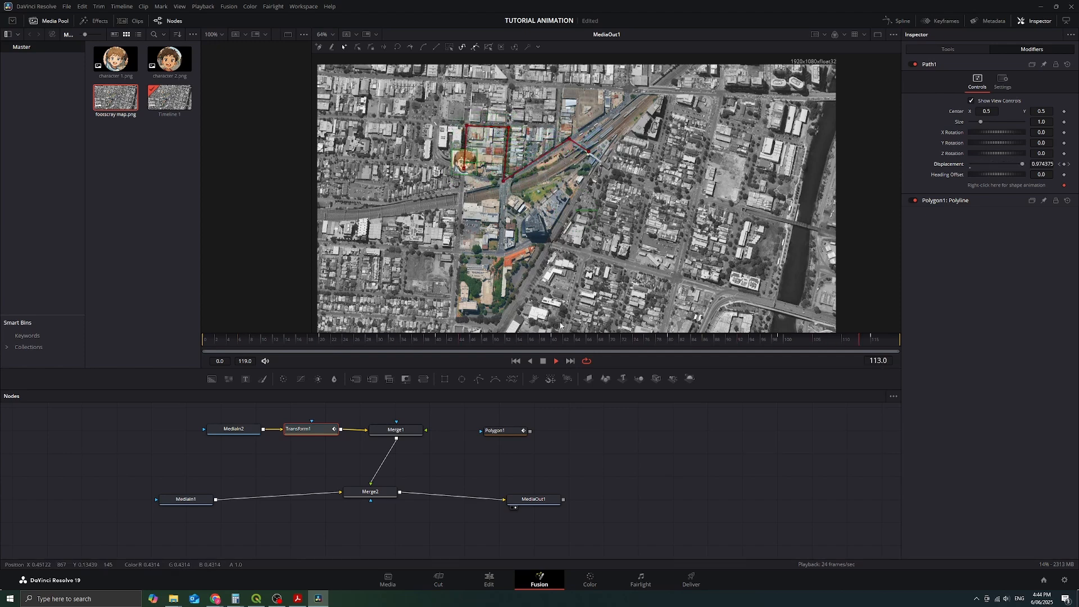
pyautogui.click(543, 362)
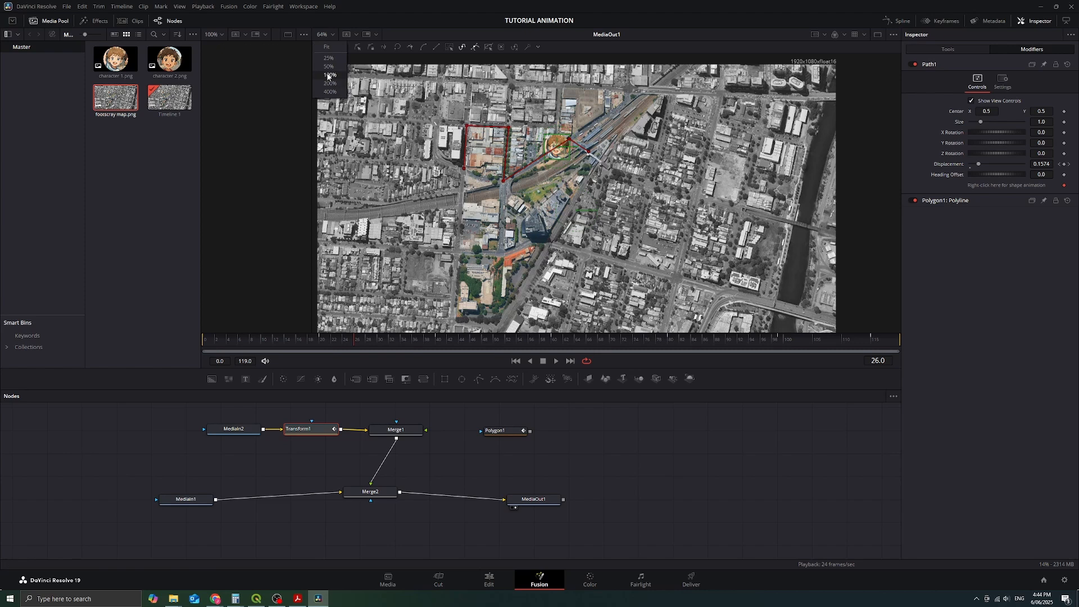
pyautogui.hotkey('ctrl', '1')
pyautogui.moveTo(625, 126); pyautogui.dragTo(679, 187)
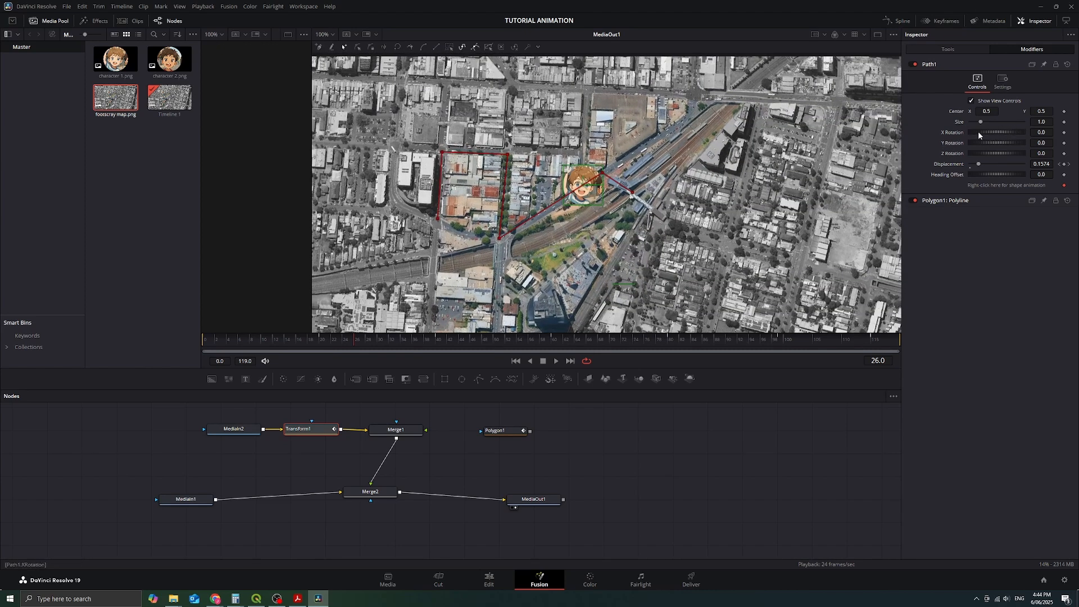
pyautogui.moveTo(322, 340); pyautogui.dragTo(264, 346)
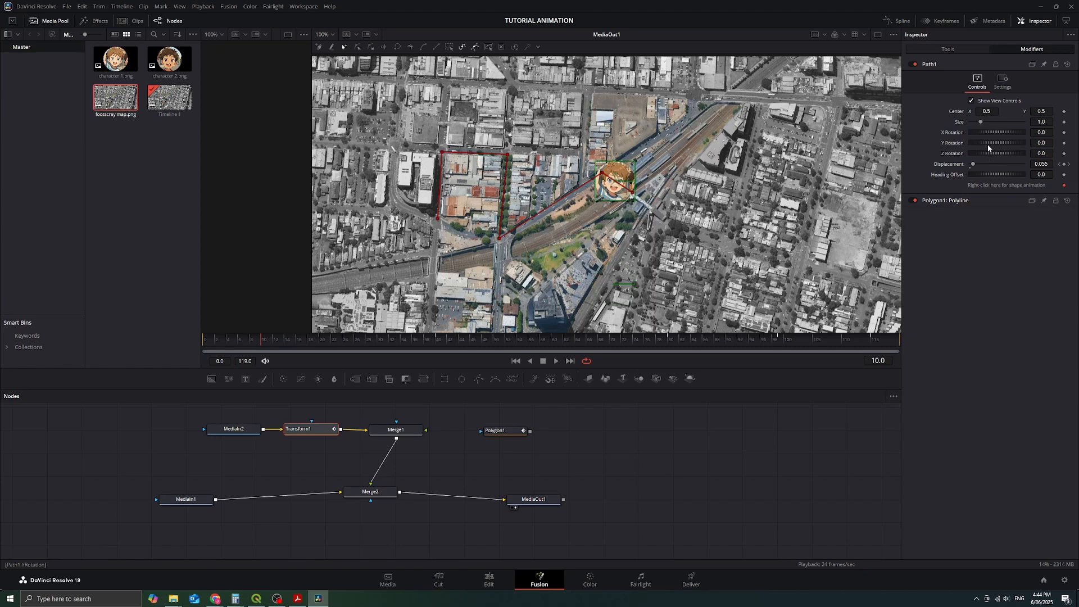
# Step: Try out the Path1 X Rotation and a Z Rotation of -23.5, resetting each to 0
pyautogui.moveTo(992, 135); pyautogui.dragTo(993, 130)
pyautogui.click(1044, 132)
pyautogui.write('0')
pyautogui.press('Tab')
pyautogui.moveTo(1003, 155); pyautogui.dragTo(992, 153)
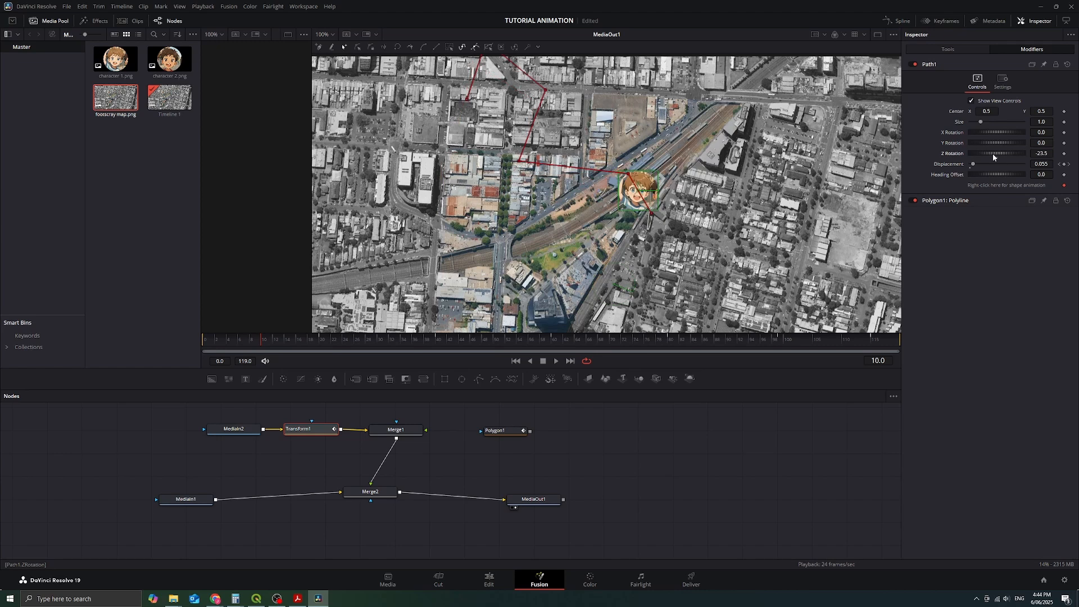
pyautogui.click(1042, 153)
pyautogui.write('0')
pyautogui.press('Tab')
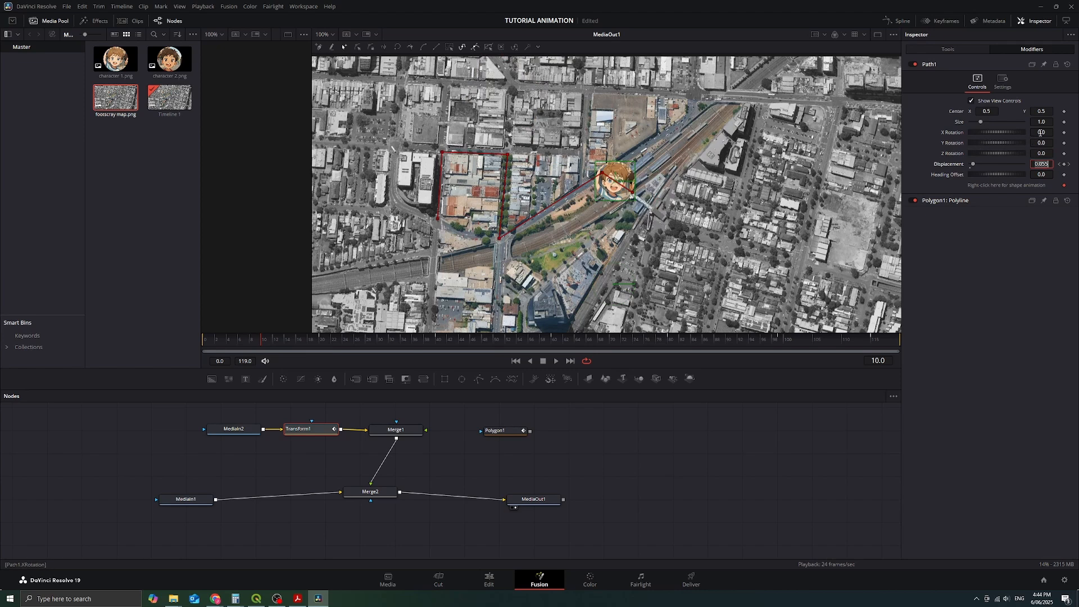
# Step: Keyframe the Path1 X Rotation at 10.4 on frame 10 and set it to -10 on frame 20
pyautogui.click(999, 134)
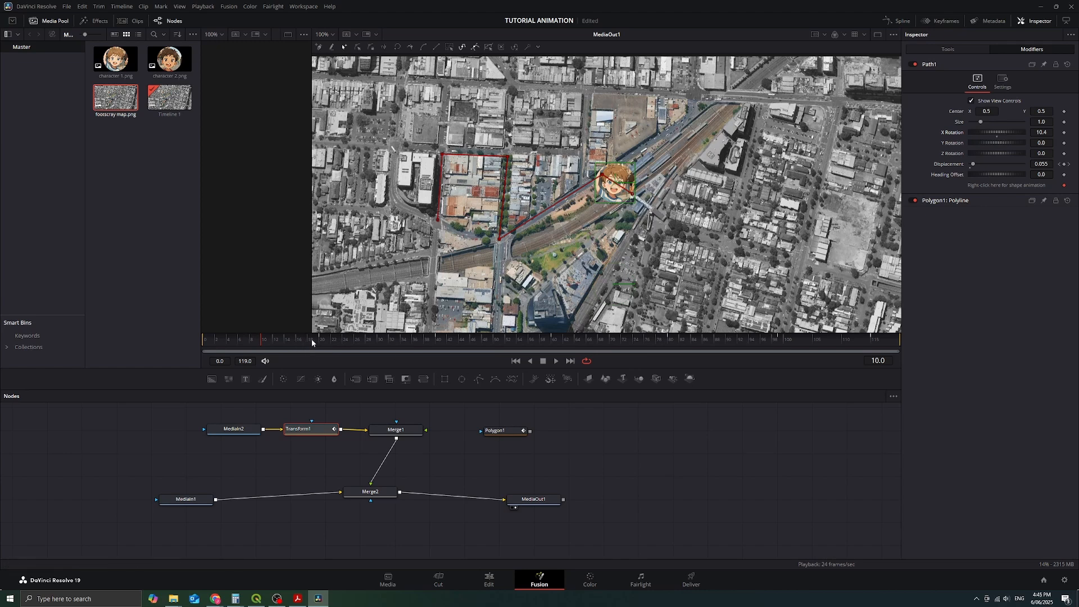
pyautogui.moveTo(311, 339); pyautogui.dragTo(319, 339)
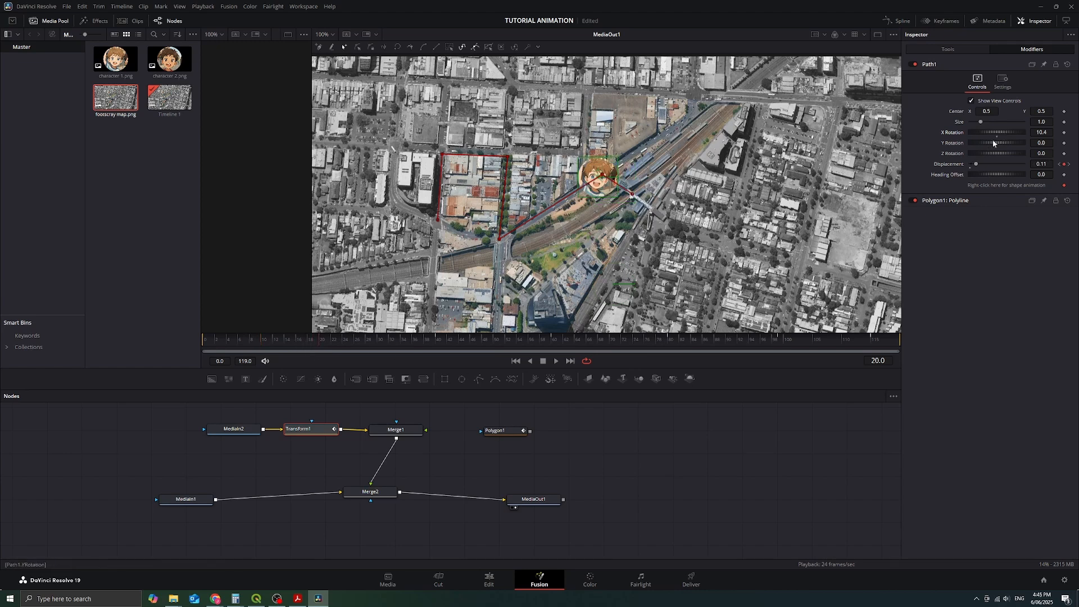
pyautogui.click(262, 339)
pyautogui.click(1065, 133)
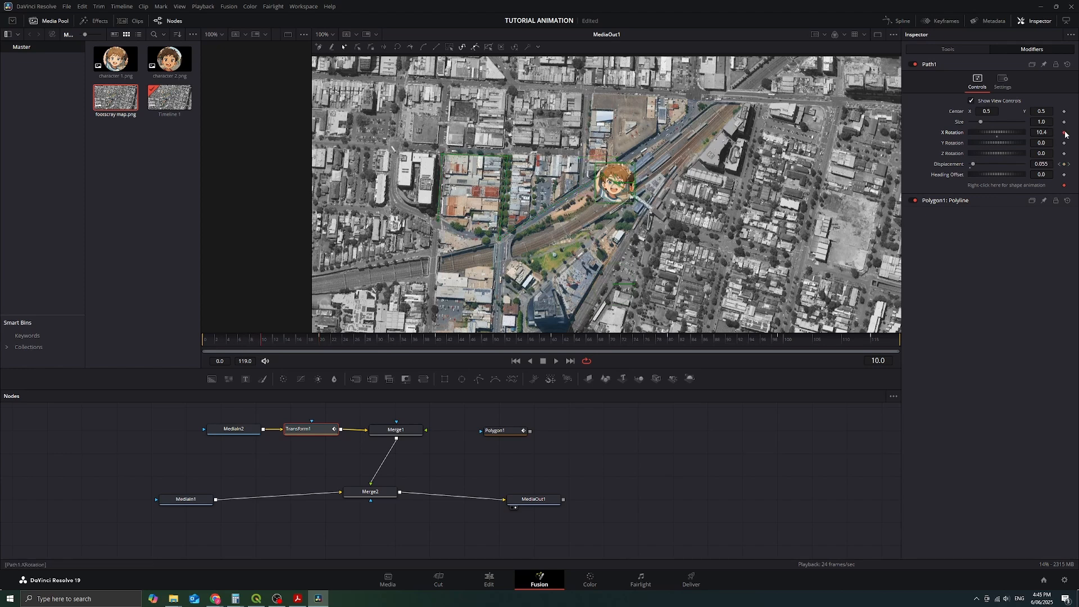
pyautogui.click(320, 339)
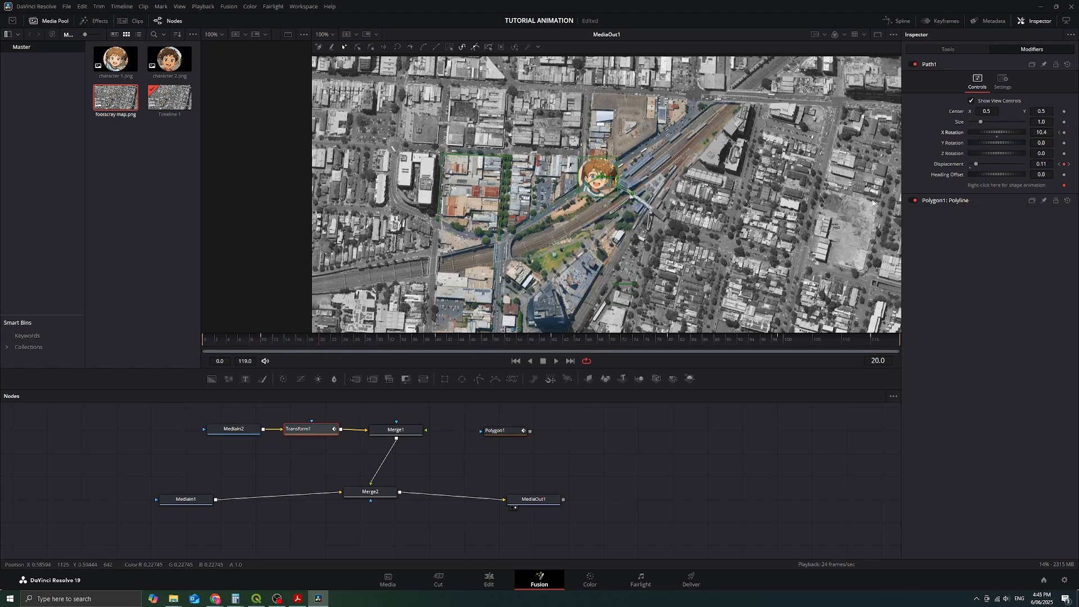
pyautogui.click(1048, 133)
pyautogui.write('-10')
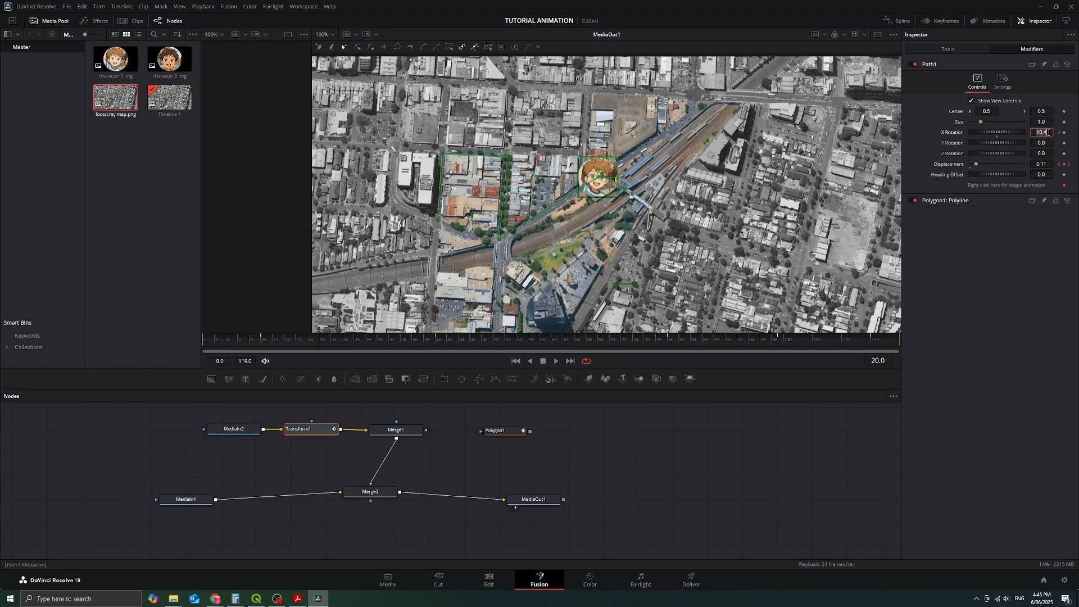
pyautogui.press('Tab')
# Step: Keyframe the Path1 X Rotation at 10 on frame 30 and at -10 on frame 40
pyautogui.click(377, 340)
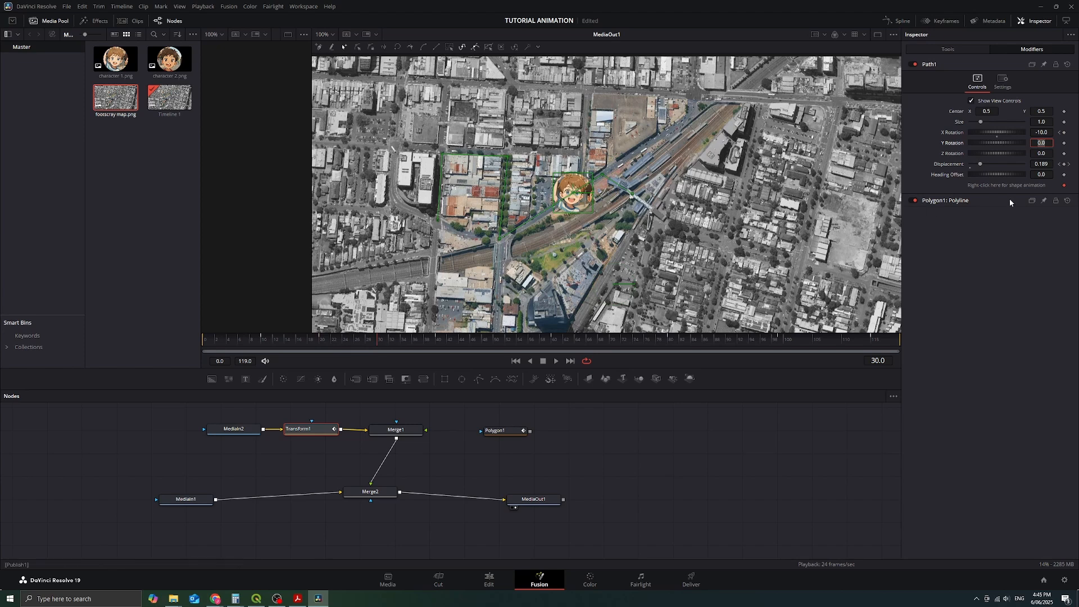
pyautogui.click(1063, 133)
pyautogui.click(1050, 133)
pyautogui.write('10')
pyautogui.press('Tab')
pyautogui.click(1050, 133)
pyautogui.click(407, 338)
pyautogui.moveTo(407, 339); pyautogui.dragTo(436, 341)
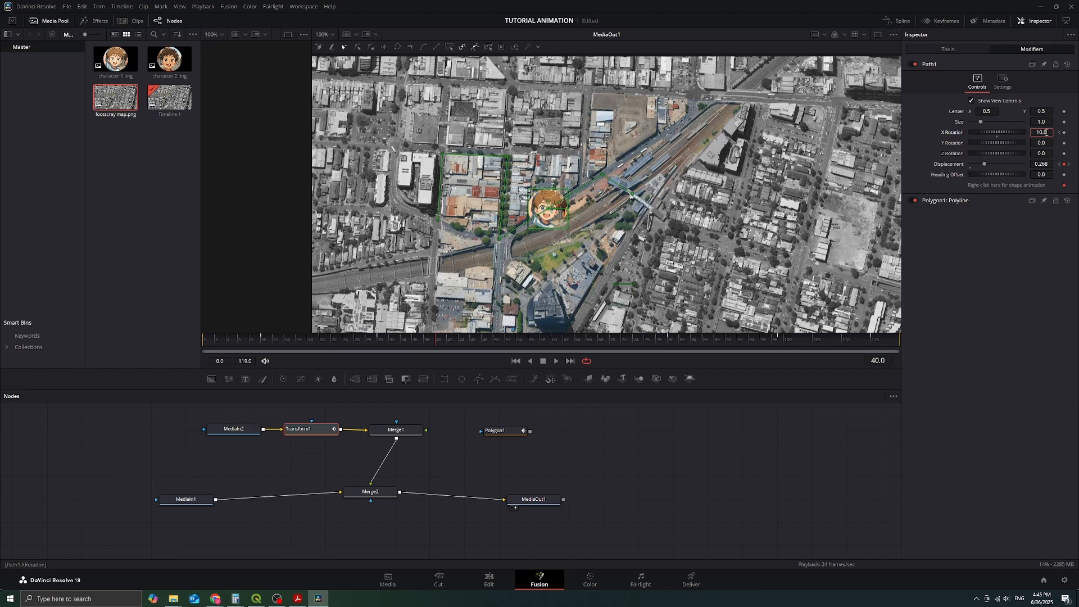
pyautogui.click(1062, 134)
pyautogui.write('-10')
pyautogui.press('Tab')
# Step: Keyframe the Path1 X Rotation on frame 60, trying 10 and settling on -10
pyautogui.moveTo(562, 338); pyautogui.dragTo(551, 338)
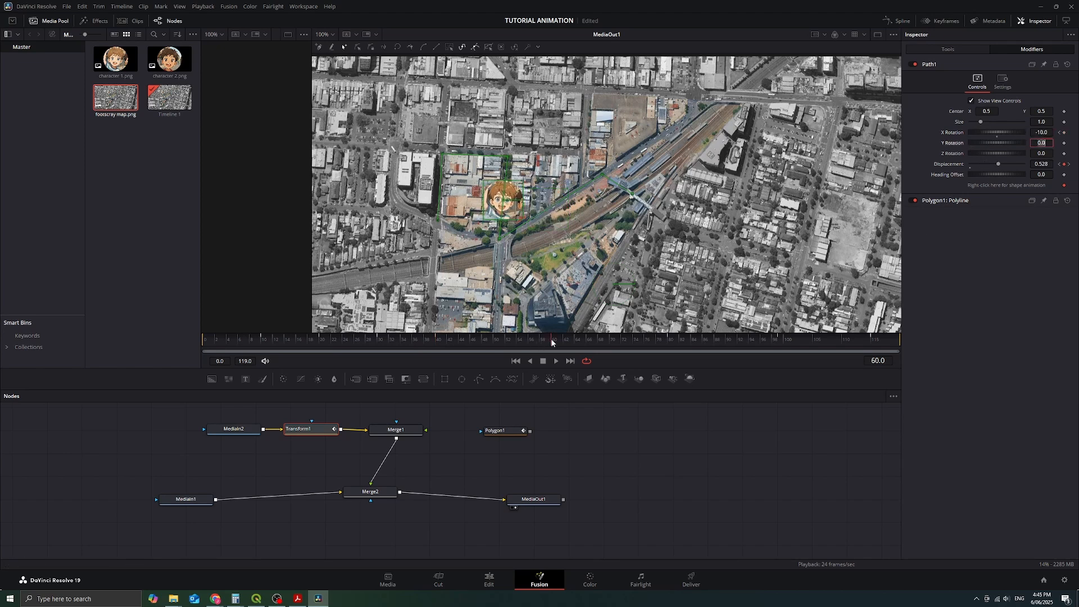
pyautogui.click(1048, 133)
pyautogui.click(1063, 132)
pyautogui.click(1049, 132)
pyautogui.write('10')
pyautogui.press('Tab')
pyautogui.click(611, 341)
pyautogui.click(1060, 133)
pyautogui.write('-10')
pyautogui.press('Tab')
# Step: Set the Path1 X Rotation to 10 on frame 70 and to -10 on frame 80
pyautogui.click(608, 341)
pyautogui.click(611, 340)
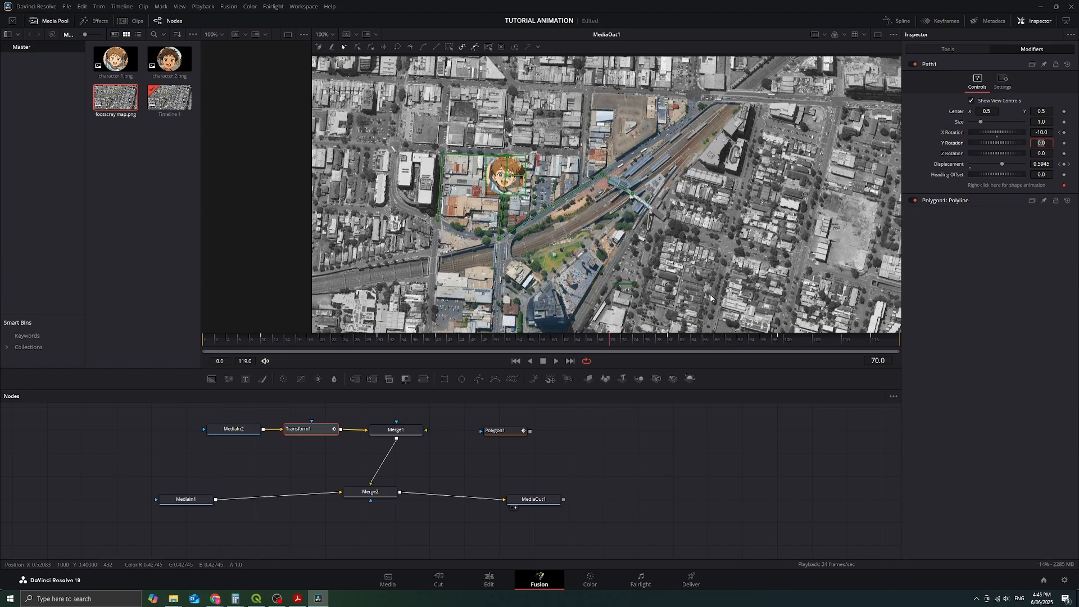
pyautogui.click(1047, 134)
pyautogui.write('10')
pyautogui.press('Tab')
pyautogui.click(670, 339)
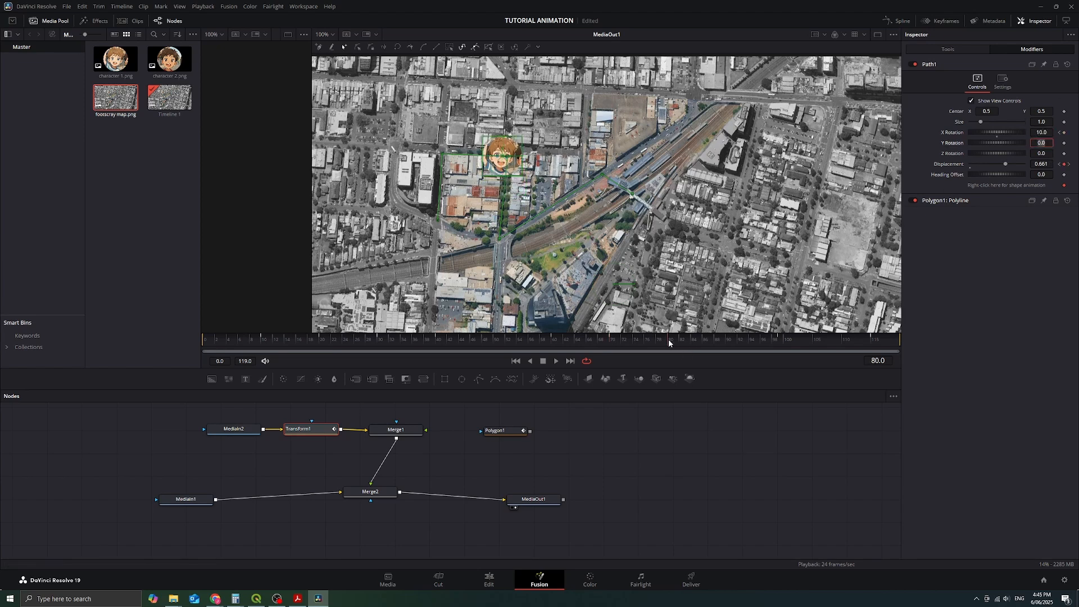
pyautogui.click(1041, 134)
pyautogui.write('-10')
pyautogui.press('Tab')
# Step: Set the Path1 X Rotation to 10 on frame 90 and to -10 on frame 100
pyautogui.click(727, 340)
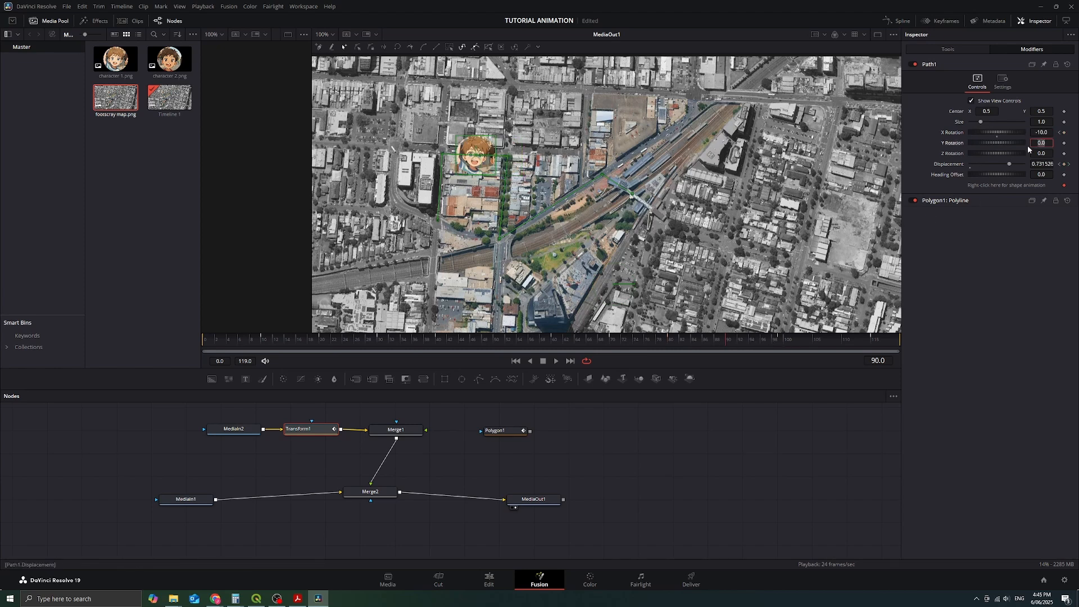
pyautogui.click(1041, 133)
pyautogui.write('10')
pyautogui.press('Tab')
pyautogui.click(786, 339)
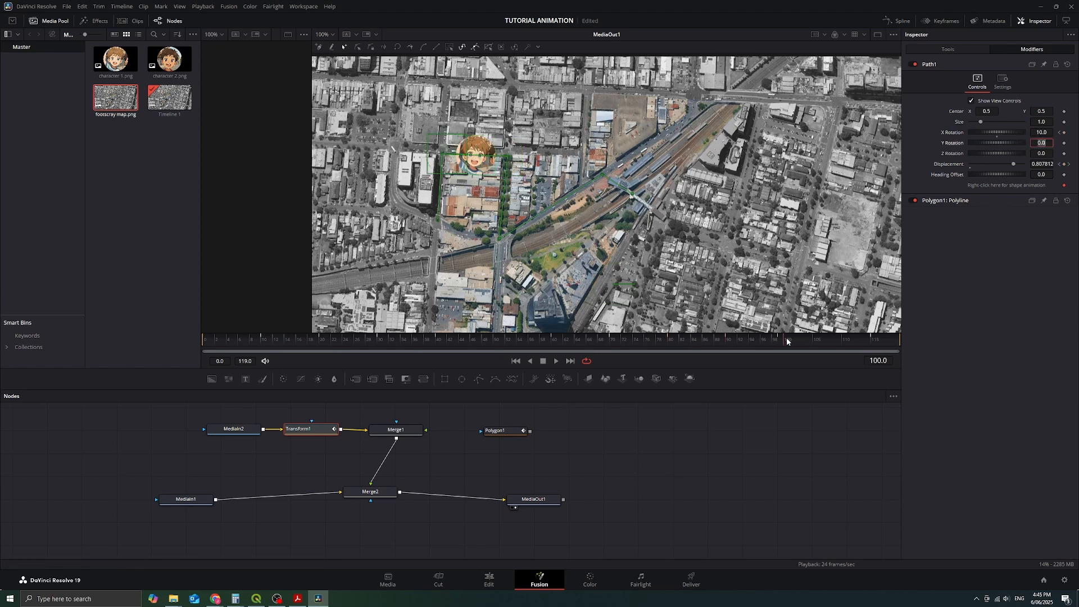
pyautogui.click(1047, 133)
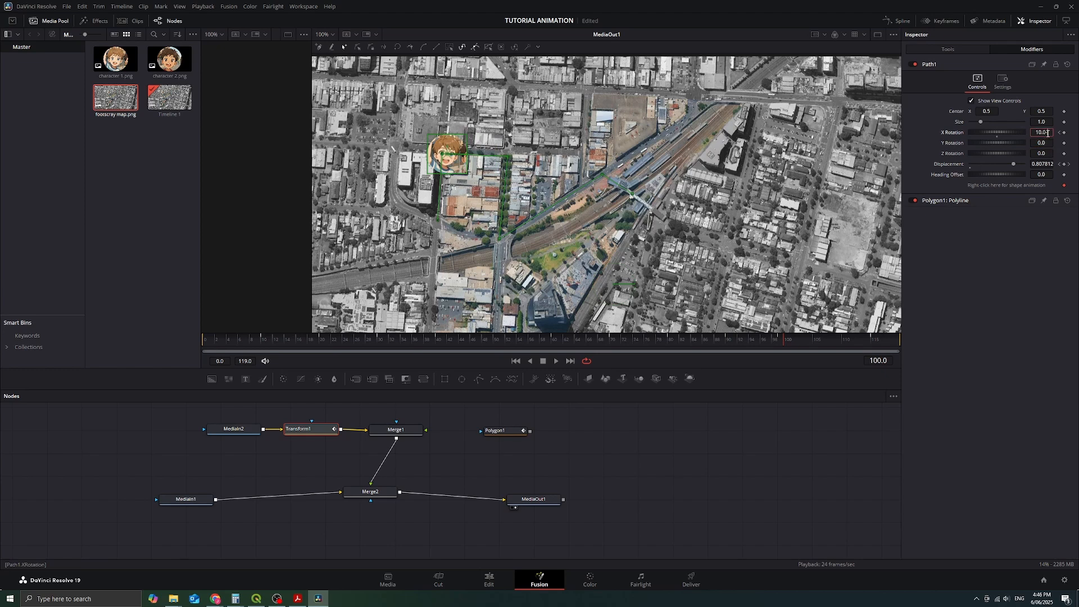
pyautogui.doubleClick(1047, 132)
pyautogui.write('-10')
pyautogui.press('Tab')
# Step: Set the Path1 X Rotation to 10 on frame 115
pyautogui.click(871, 339)
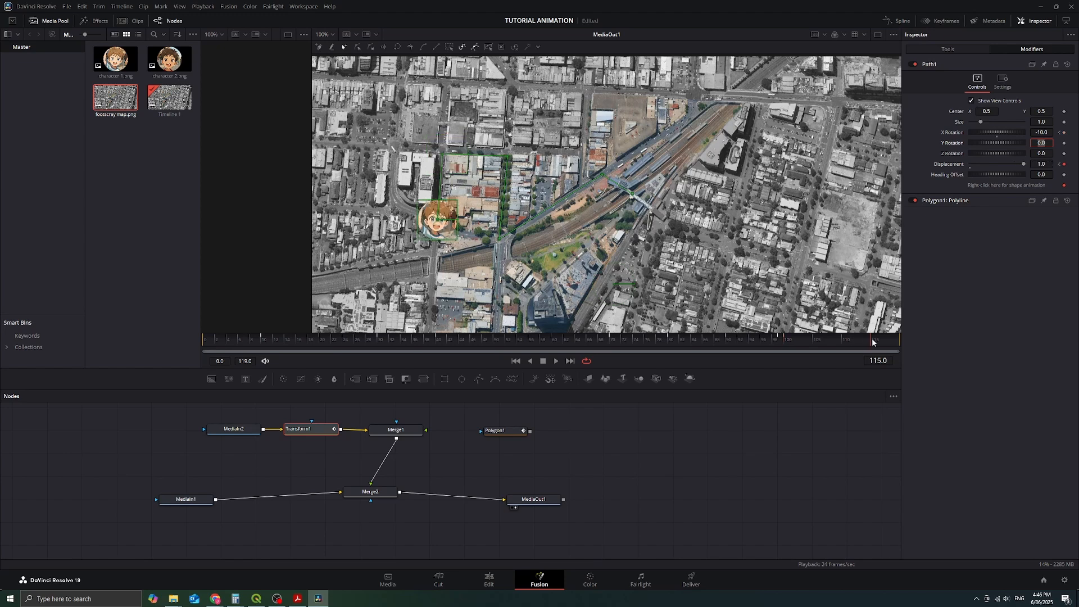
pyautogui.click(1044, 132)
pyautogui.press('BackSpace')
pyautogui.press('Tab')
# Step: Play back the animation to check the character's rocking motion along the path, and stop it
pyautogui.click(557, 362)
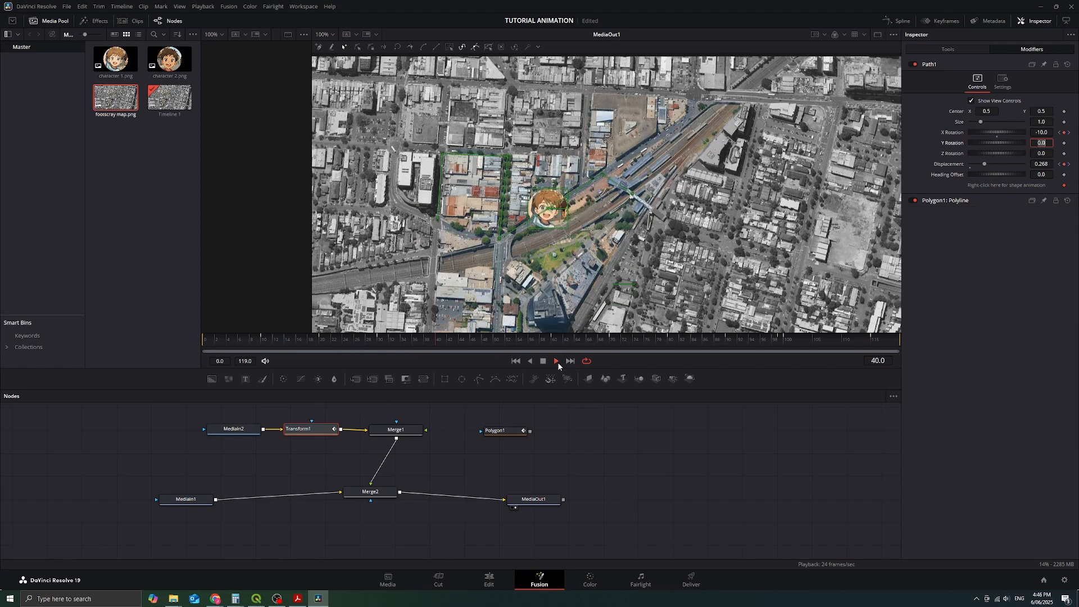
pyautogui.rightClick(545, 362)
pyautogui.click(544, 360)
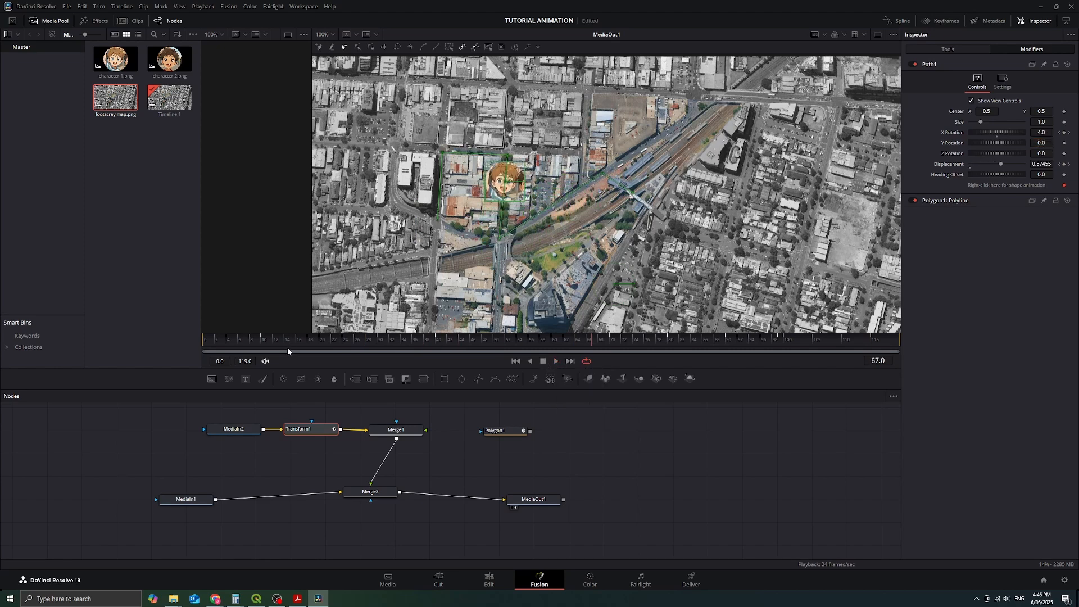
# Step: Change the Path1 X Rotation keyframes to 20 on frame 10 and -20 on frame 20
pyautogui.moveTo(235, 339); pyautogui.dragTo(263, 339)
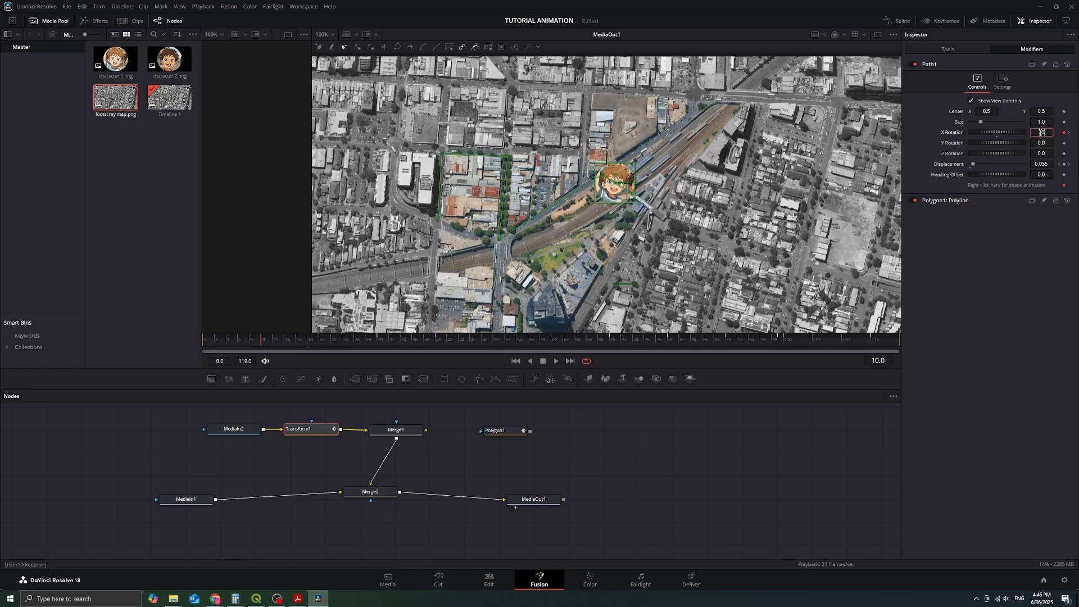
pyautogui.press('Tab')
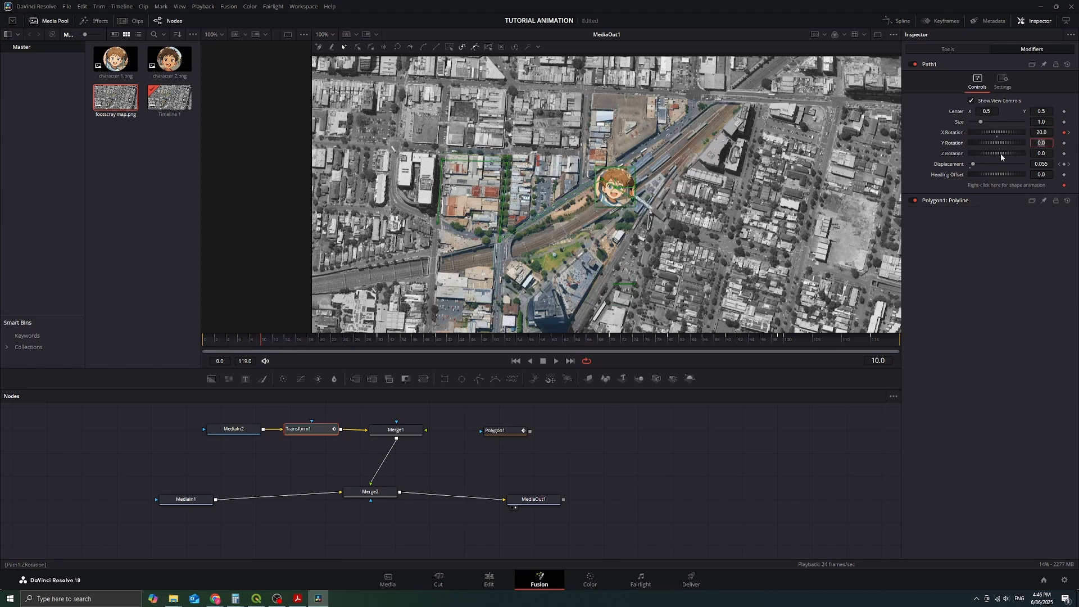
pyautogui.click(320, 339)
pyautogui.click(1044, 133)
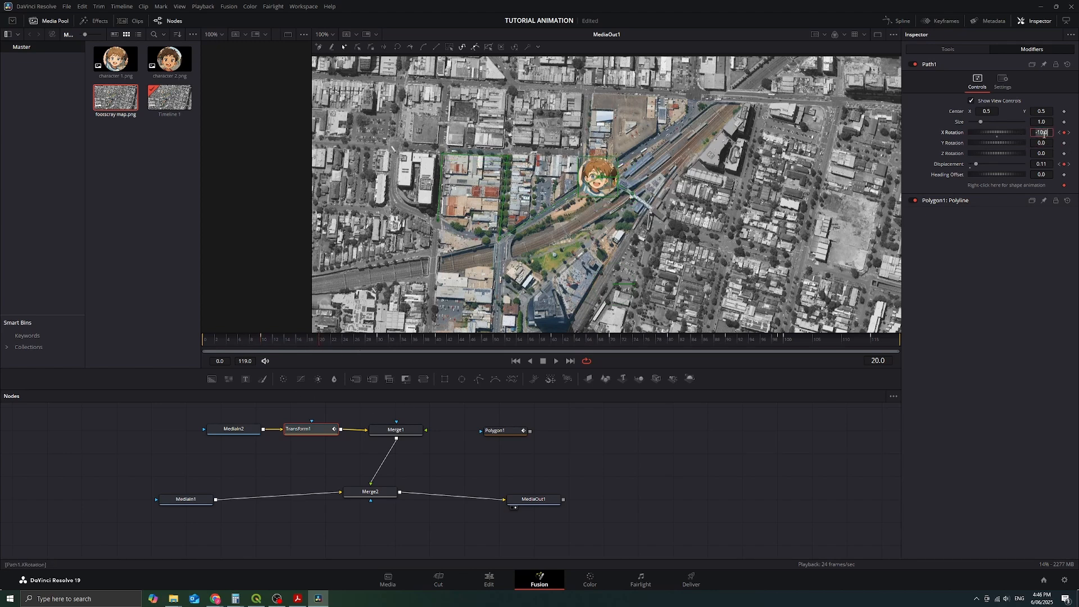
pyautogui.write('-20')
pyautogui.press('Tab')
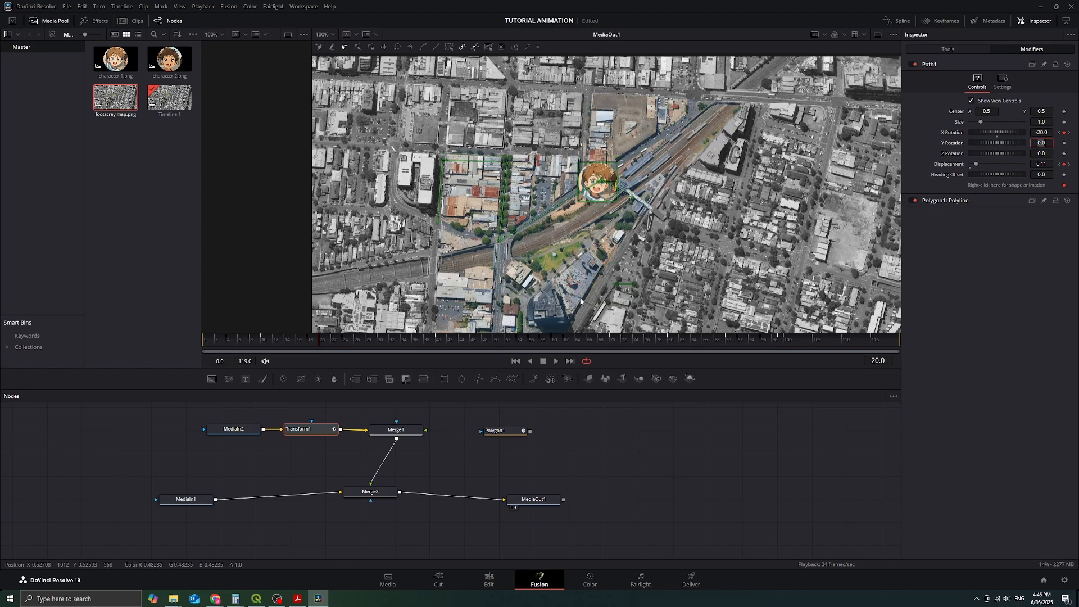
# Step: Change the Path1 X Rotation keyframes to 20 on frame 30 and -20 on frame 40
pyautogui.click(379, 338)
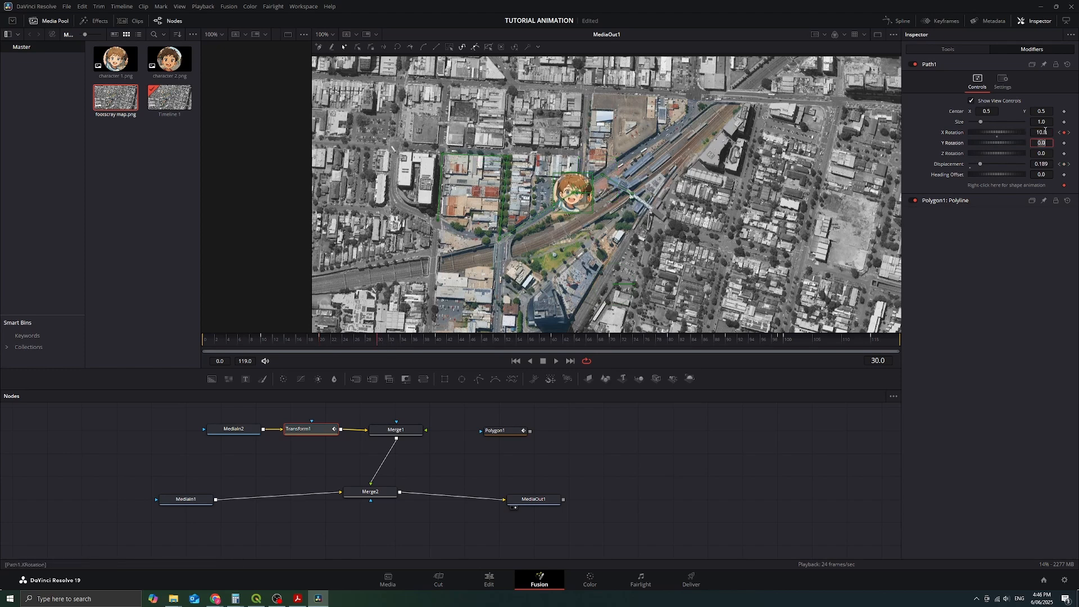
pyautogui.click(1043, 132)
pyautogui.press('Return')
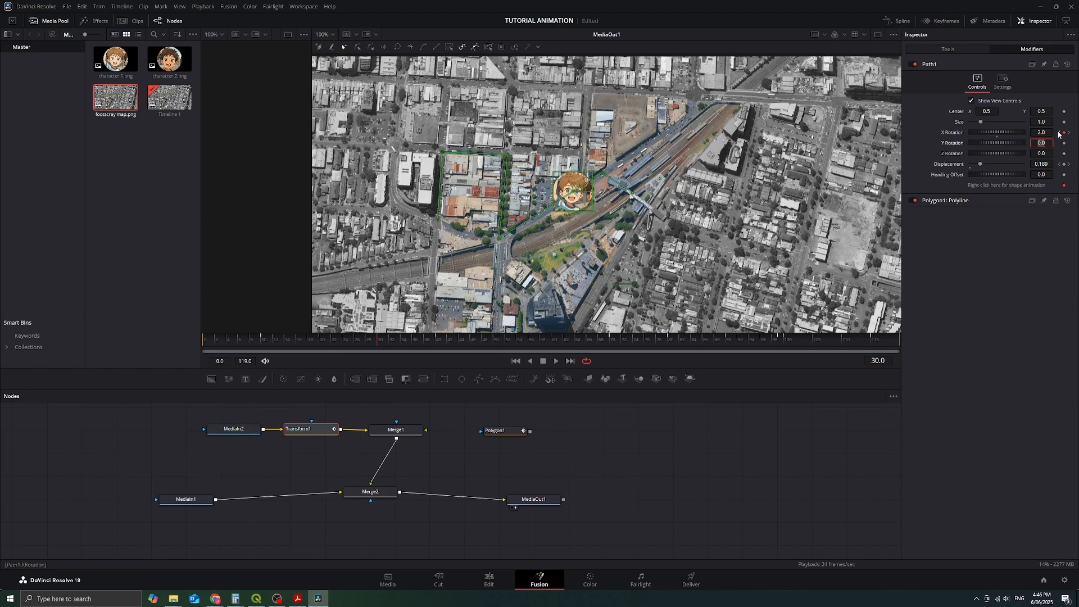
pyautogui.write('20')
pyautogui.press('Tab')
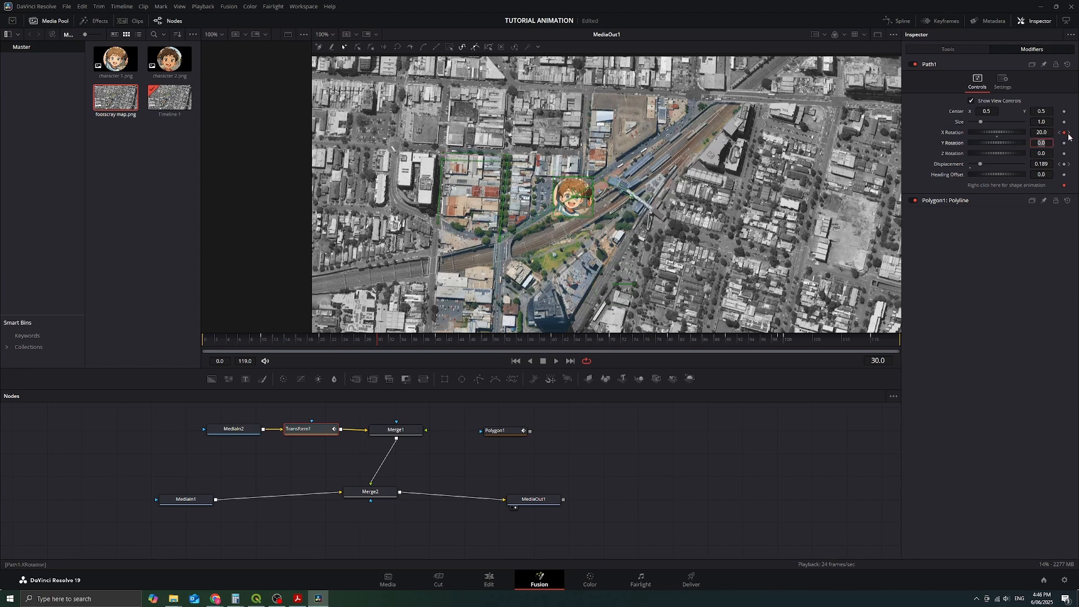
pyautogui.click(1070, 134)
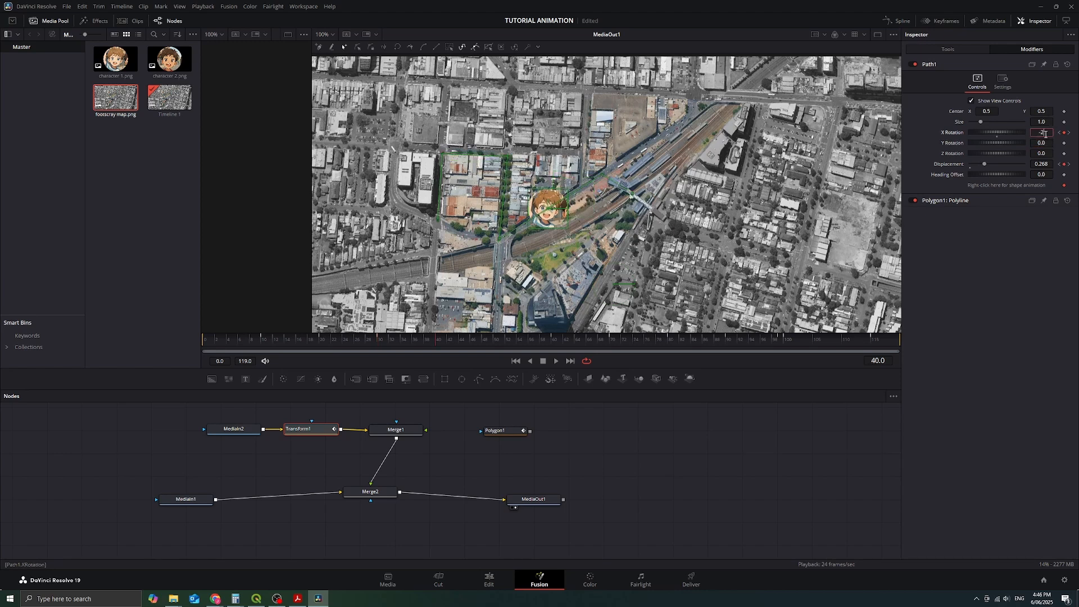
pyautogui.write('0')
pyautogui.press('Tab')
# Step: Change the Path1 X Rotation keyframes to 20 on frame 60 and -20 on frame 70
pyautogui.click(1068, 133)
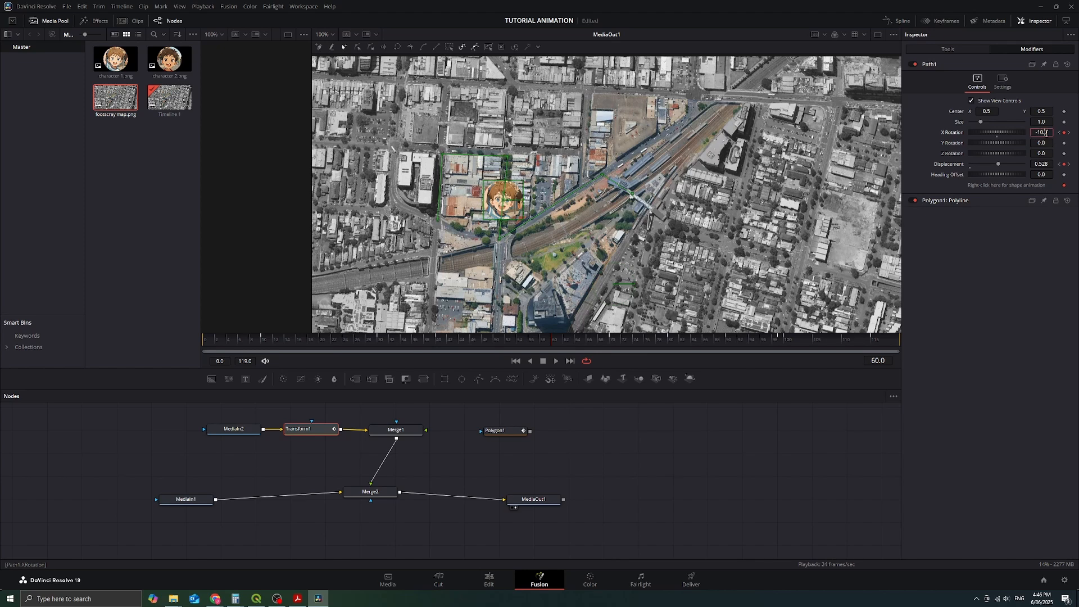
pyautogui.write('20')
pyautogui.press('Tab')
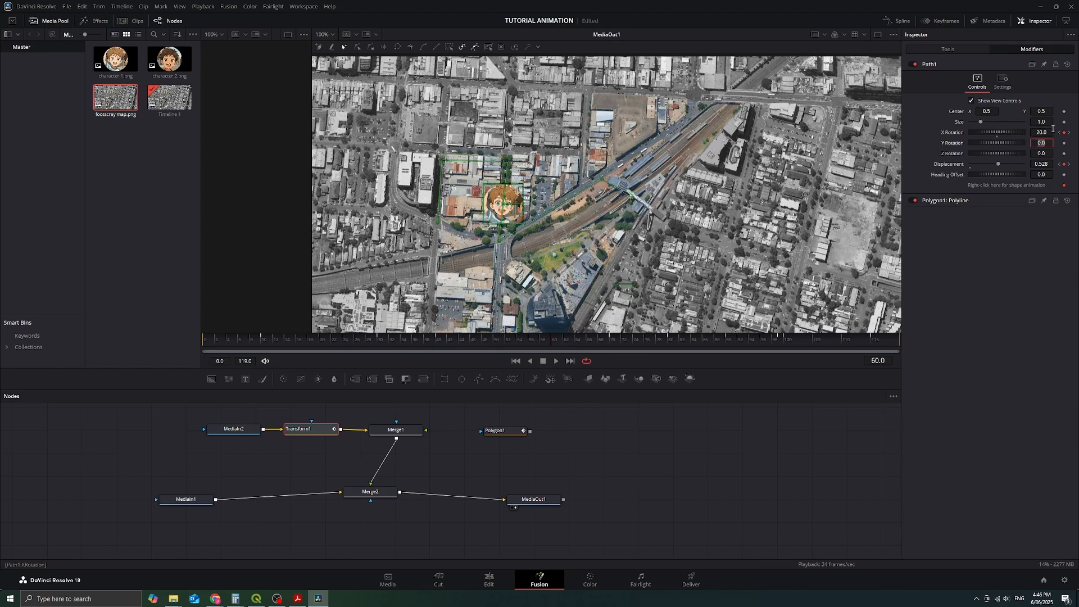
pyautogui.click(1069, 133)
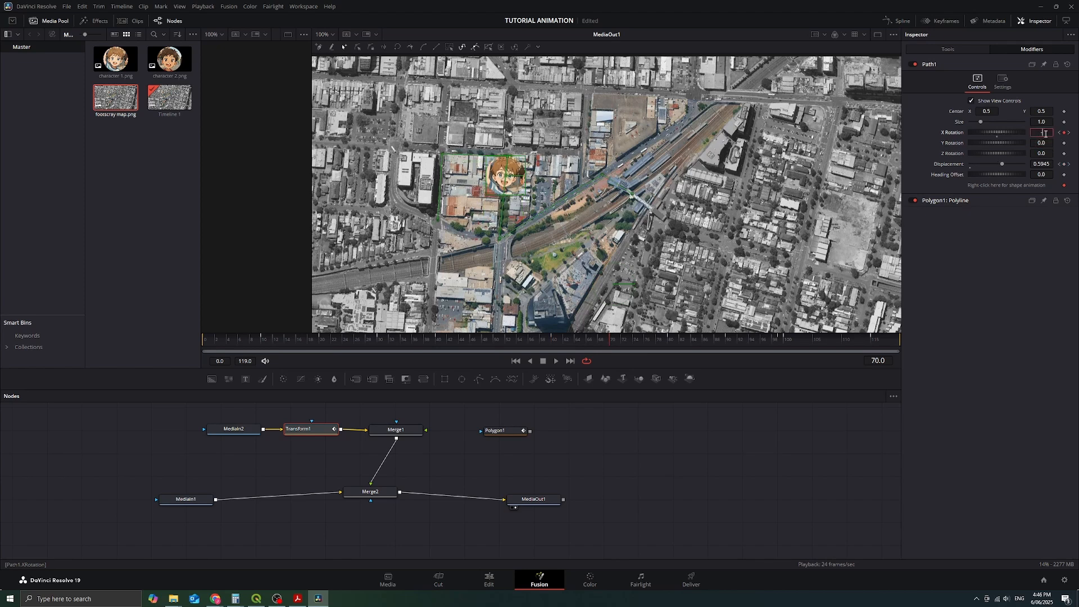
pyautogui.press('Tab')
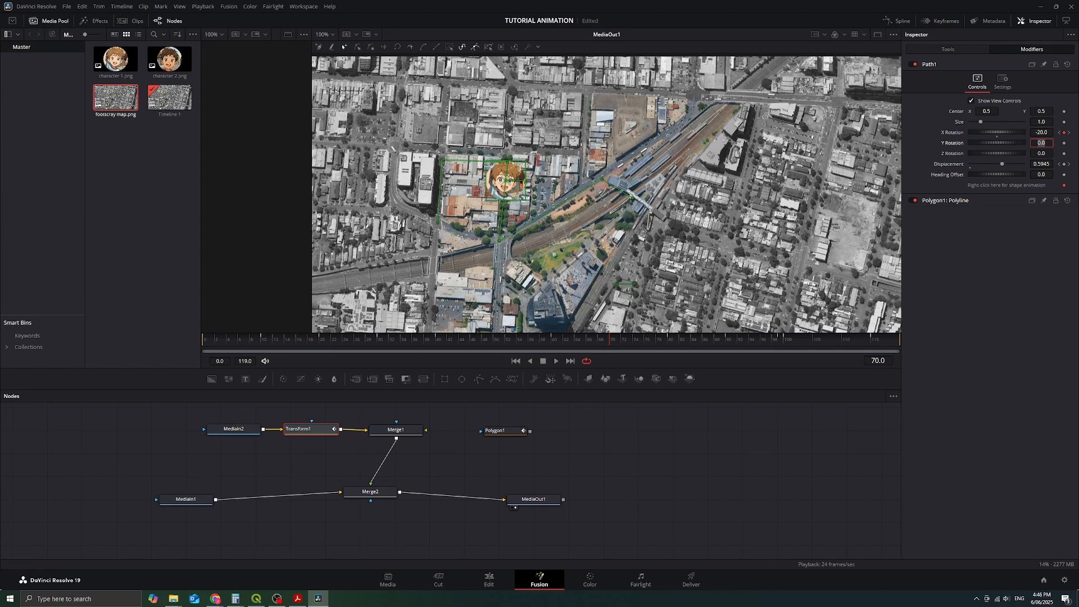
# Step: Change the Path1 X Rotation keyframes to 20 on frame 80 and -20 on frame 90
pyautogui.click(1069, 133)
pyautogui.write('20')
pyautogui.press('Tab')
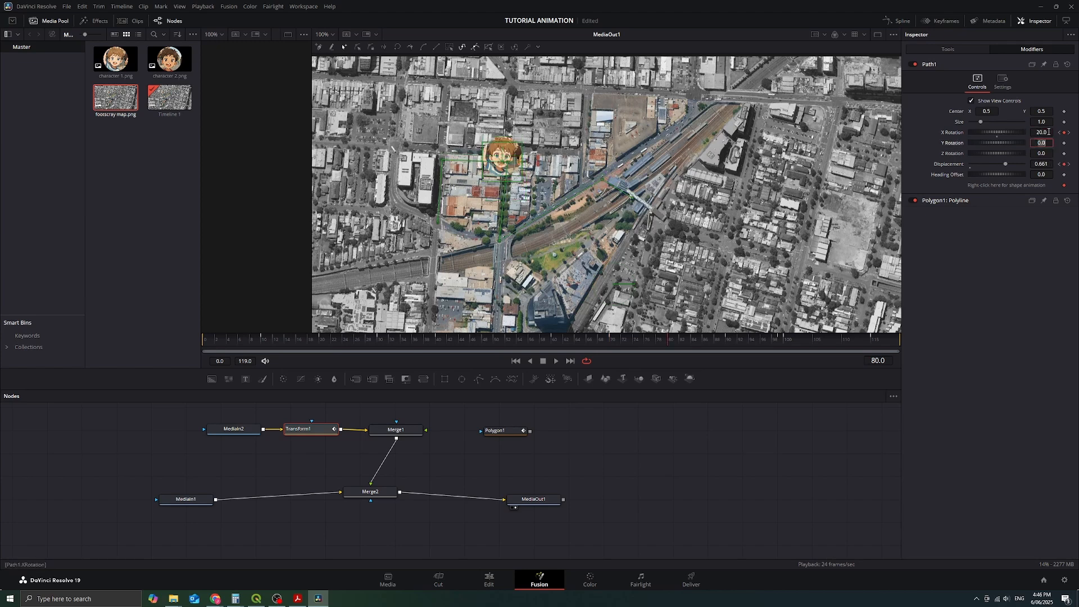
pyautogui.click(1069, 132)
pyautogui.doubleClick(1046, 132)
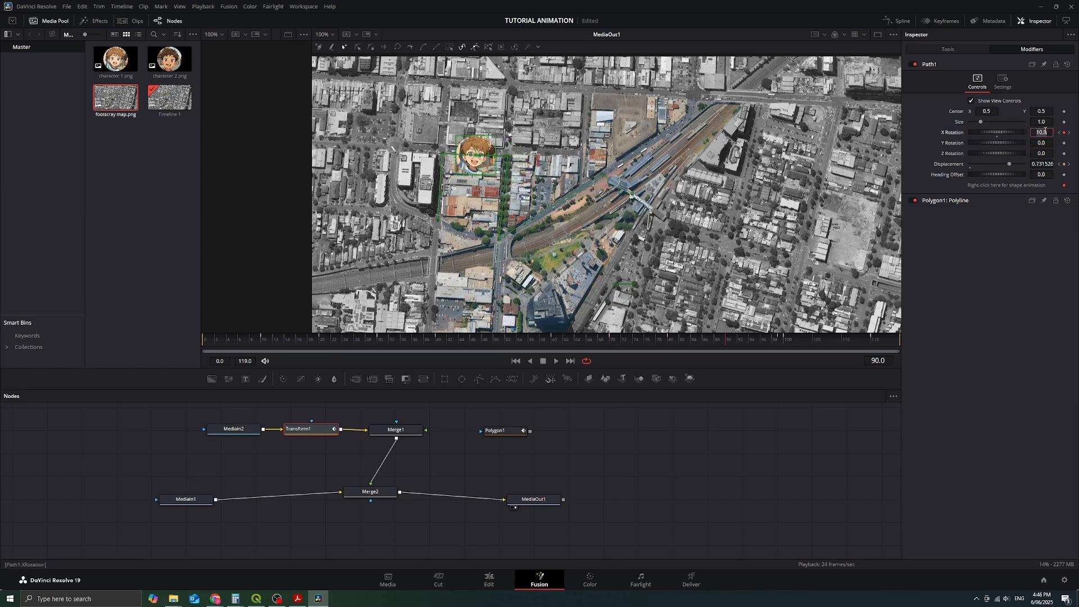
pyautogui.write('-20')
pyautogui.press('Tab')
# Step: Change the Path1 X Rotation keyframes to 20 on frame 100 and -20 on frame 115
pyautogui.click(1070, 132)
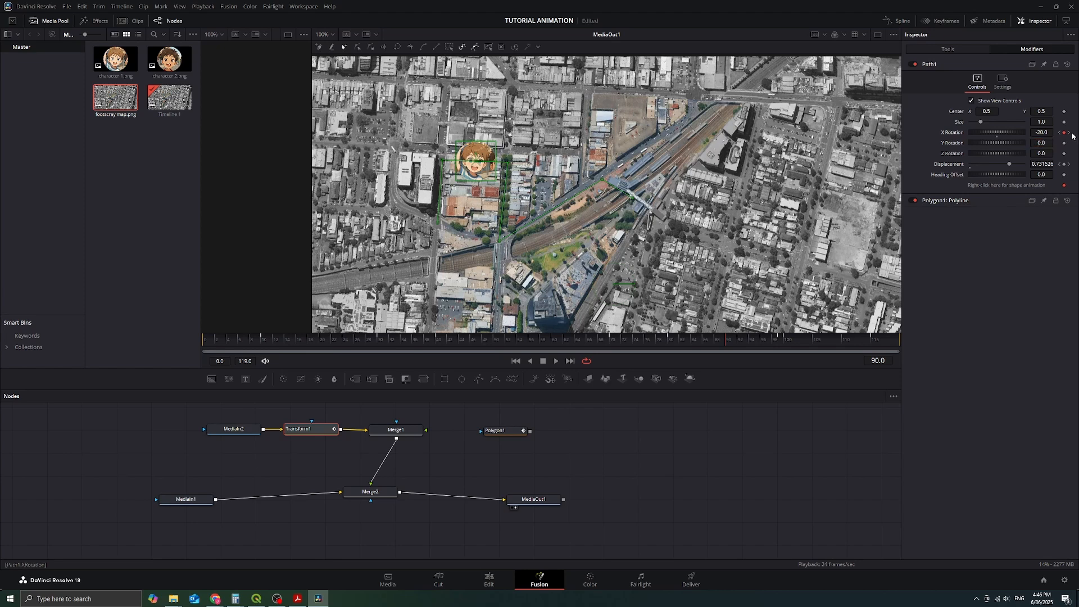
pyautogui.click(1069, 133)
pyautogui.doubleClick(1044, 133)
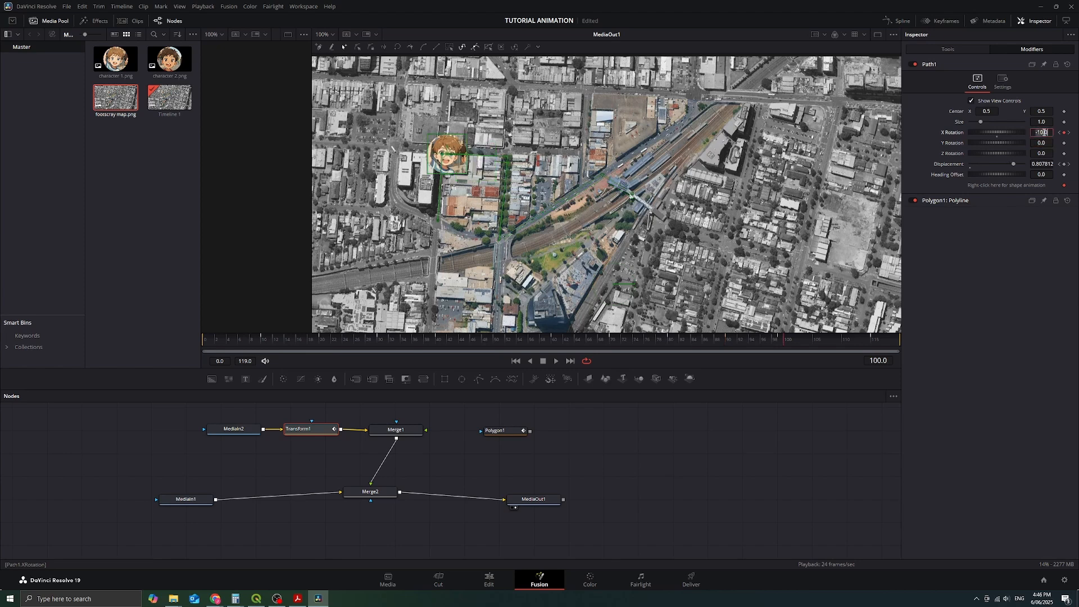
pyautogui.press('Tab')
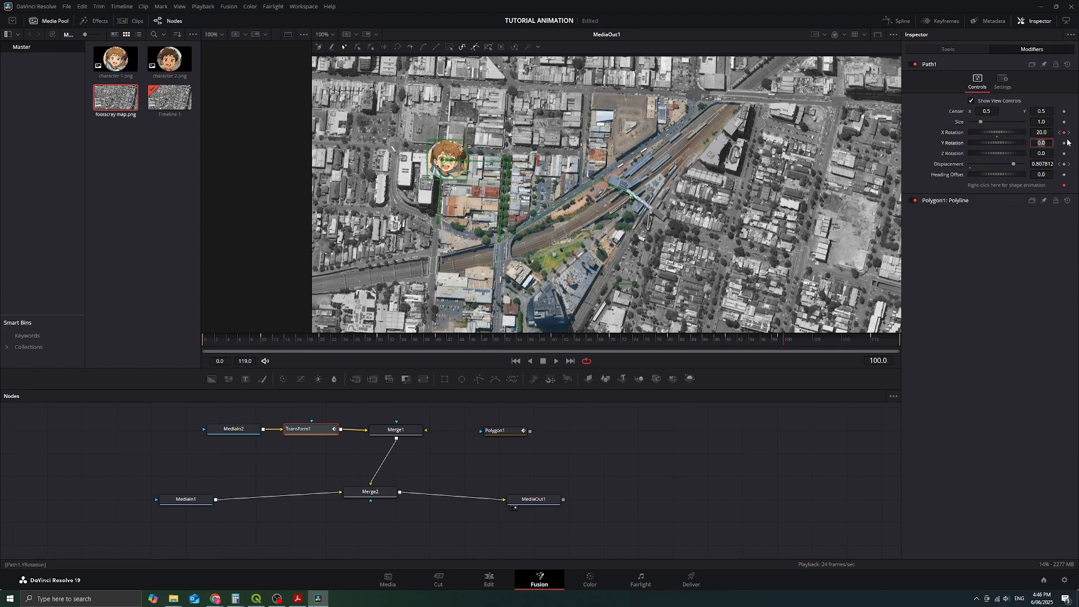
pyautogui.click(1069, 133)
pyautogui.click(1069, 133)
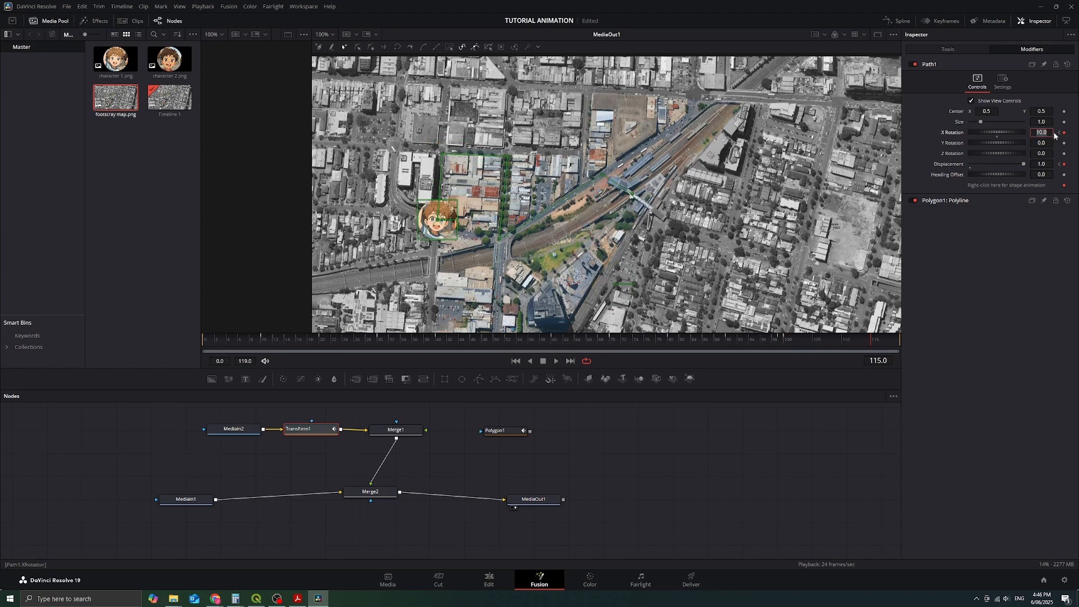
pyautogui.write('-20')
pyautogui.press('Tab')
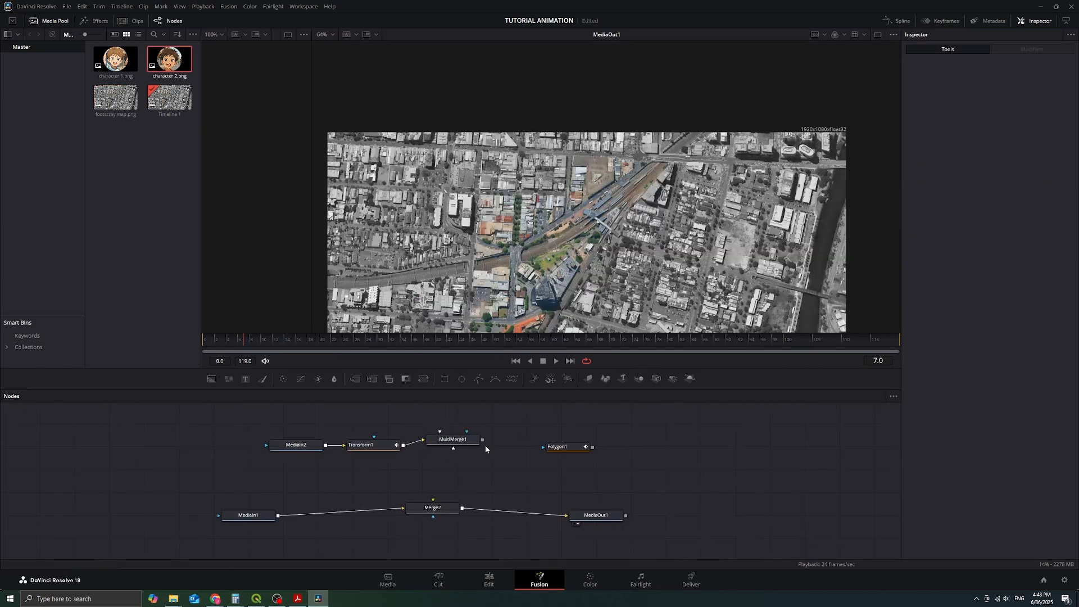
# Step: Connect the MultiMerge1 output to the Merge2 foreground input so the character is composited over the map
pyautogui.moveTo(481, 444); pyautogui.dragTo(432, 500)
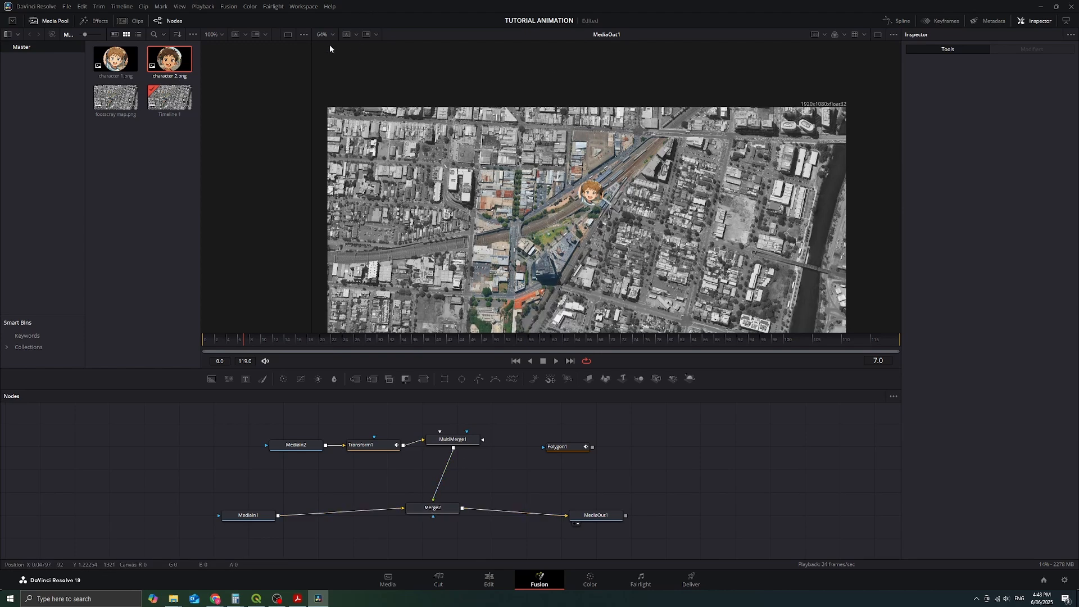
pyautogui.click(333, 35)
pyautogui.click(329, 74)
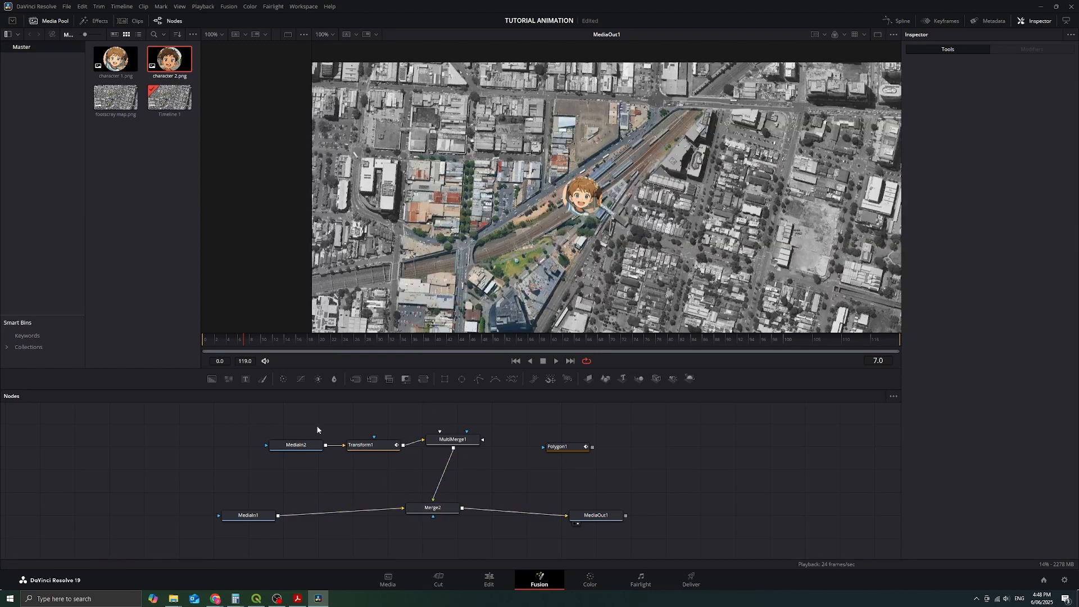
pyautogui.click(304, 447)
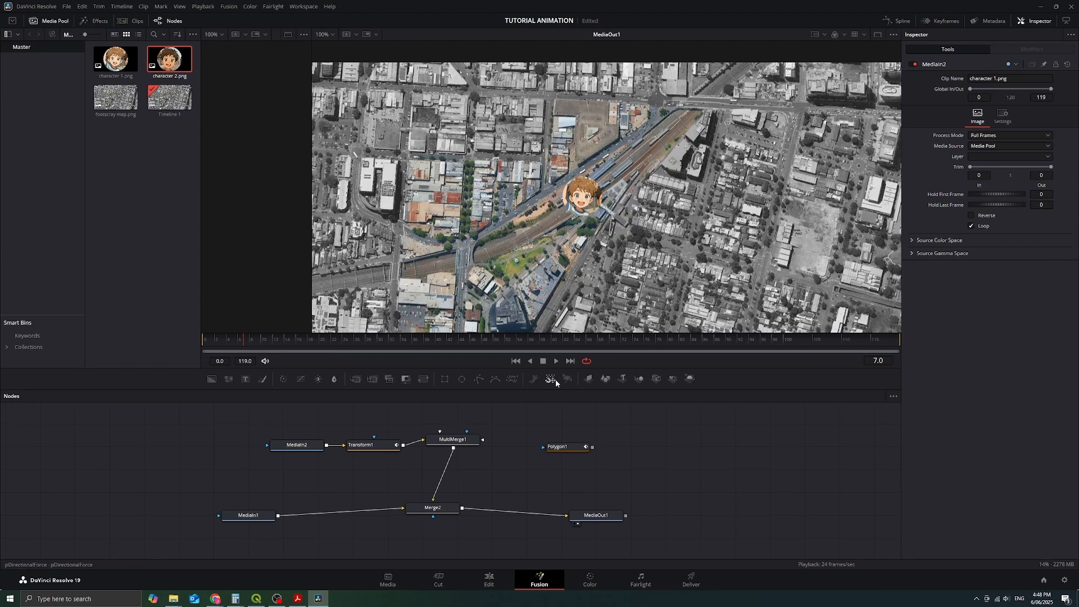
pyautogui.click(302, 379)
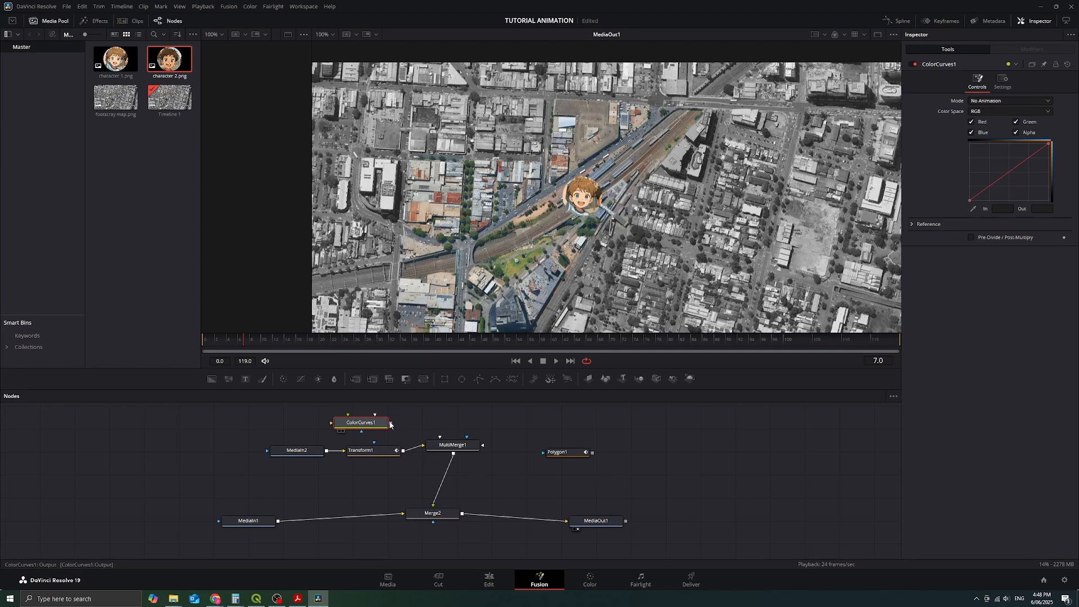
pyautogui.click(415, 447)
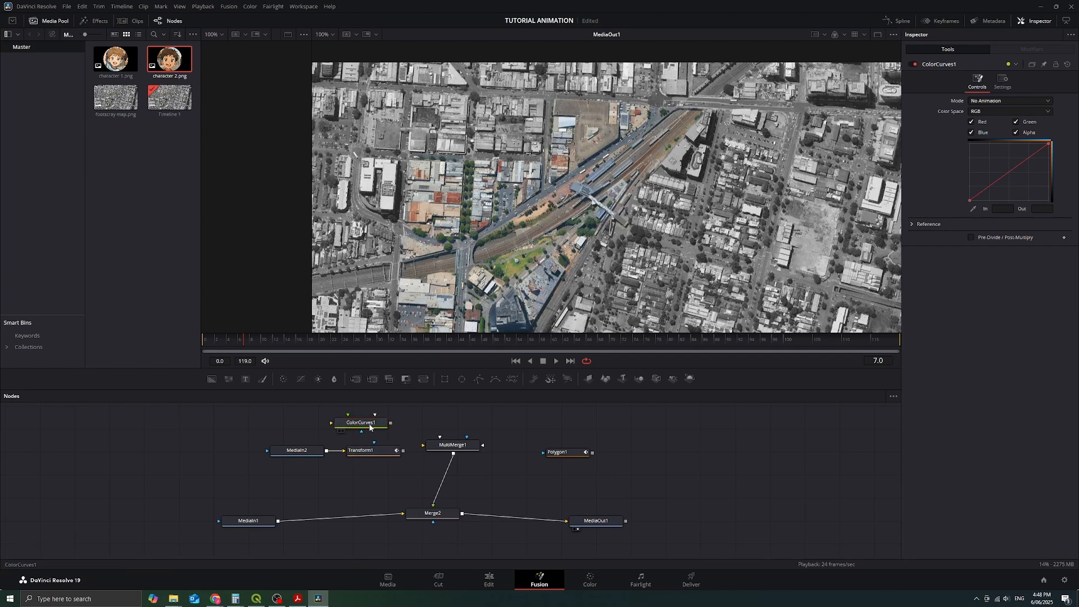
pyautogui.moveTo(369, 425); pyautogui.dragTo(455, 424)
pyautogui.moveTo(403, 451); pyautogui.dragTo(444, 423)
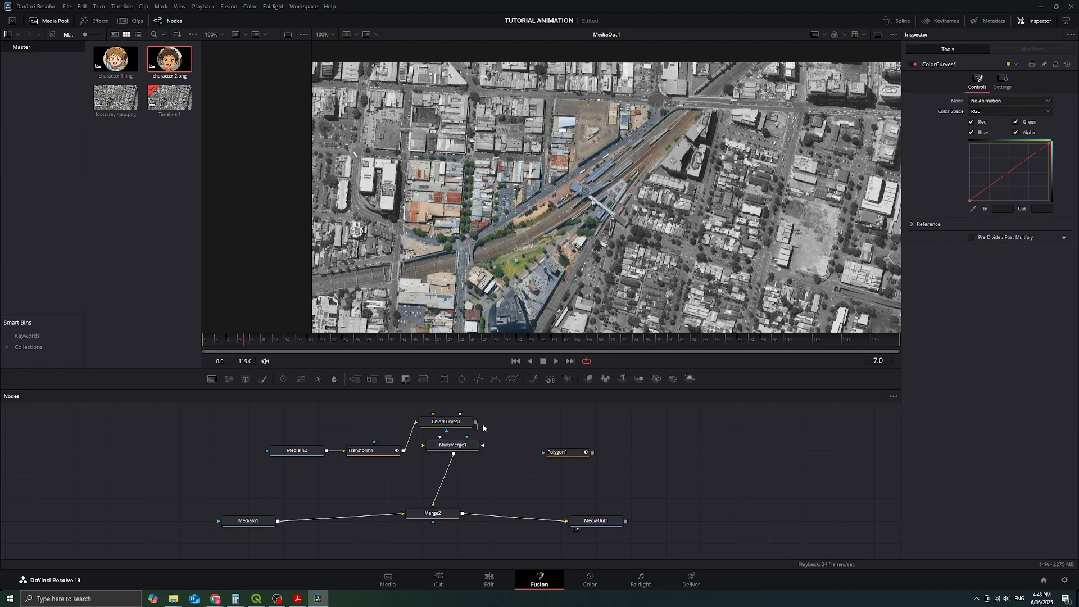
pyautogui.moveTo(476, 422); pyautogui.dragTo(466, 448)
pyautogui.click(445, 422)
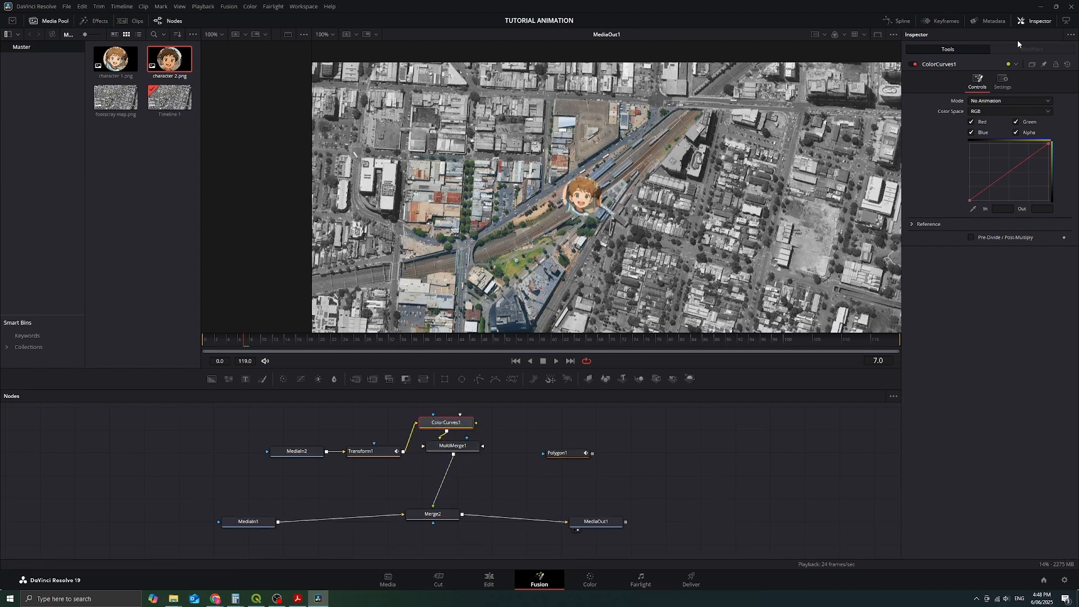
pyautogui.press('Delete')
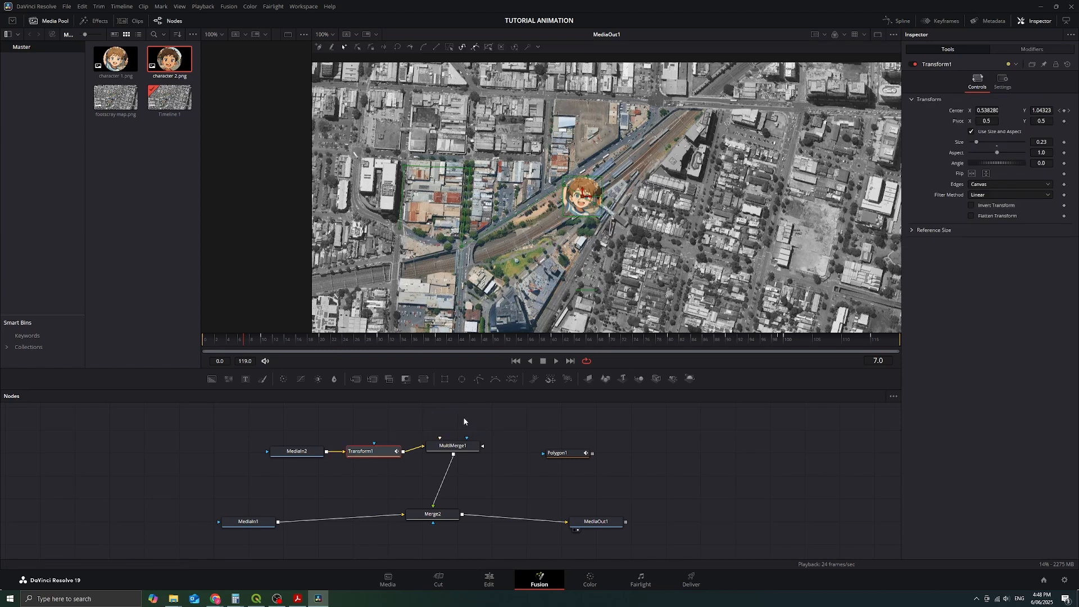
# Step: Insert a Color Corrector between Transform1 and MultiMerge1, and keyframe its colour wheel with a yellow tint at frame 10
pyautogui.click(283, 379)
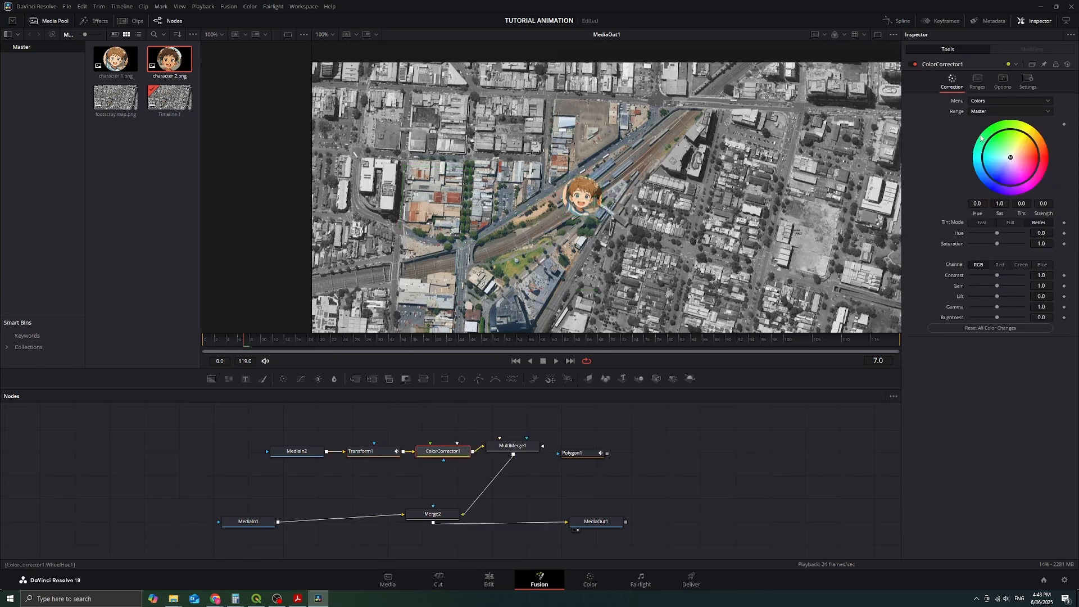
pyautogui.moveTo(258, 347); pyautogui.dragTo(262, 347)
pyautogui.moveTo(1016, 156); pyautogui.dragTo(1066, 130)
pyautogui.click(1063, 124)
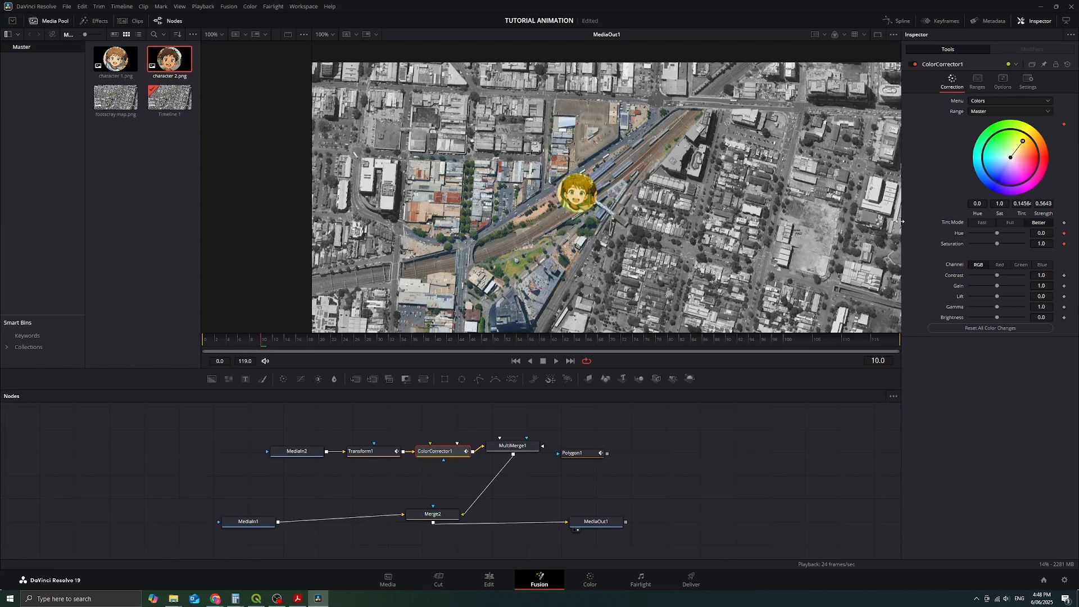
# Step: Keyframe the Color Corrector tint to magenta-pink at frame 20 and yellow at frame 30
pyautogui.click(322, 340)
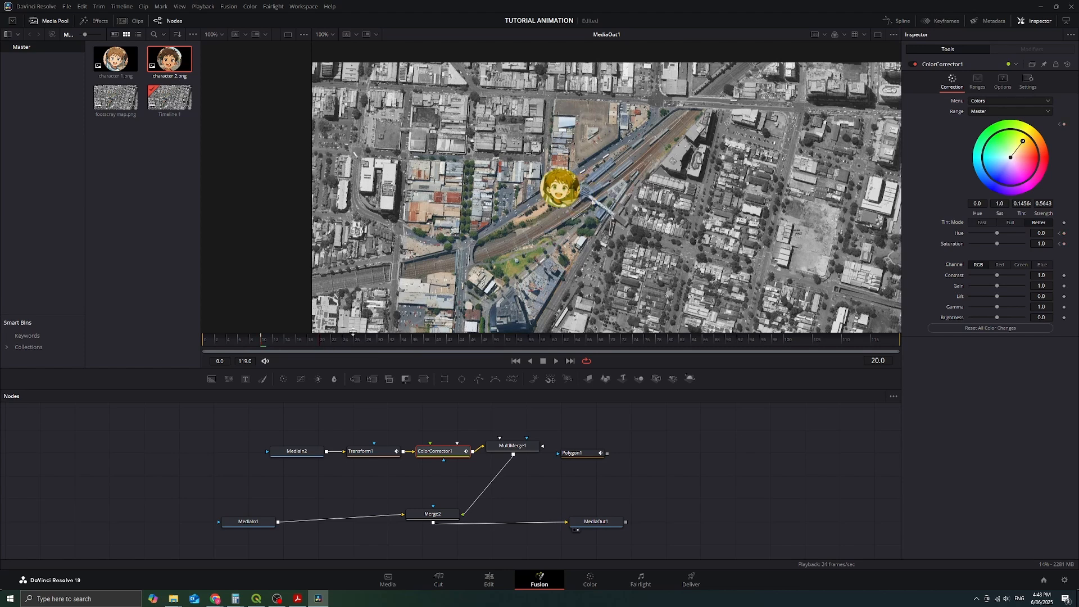
pyautogui.moveTo(1030, 166); pyautogui.dragTo(1023, 173)
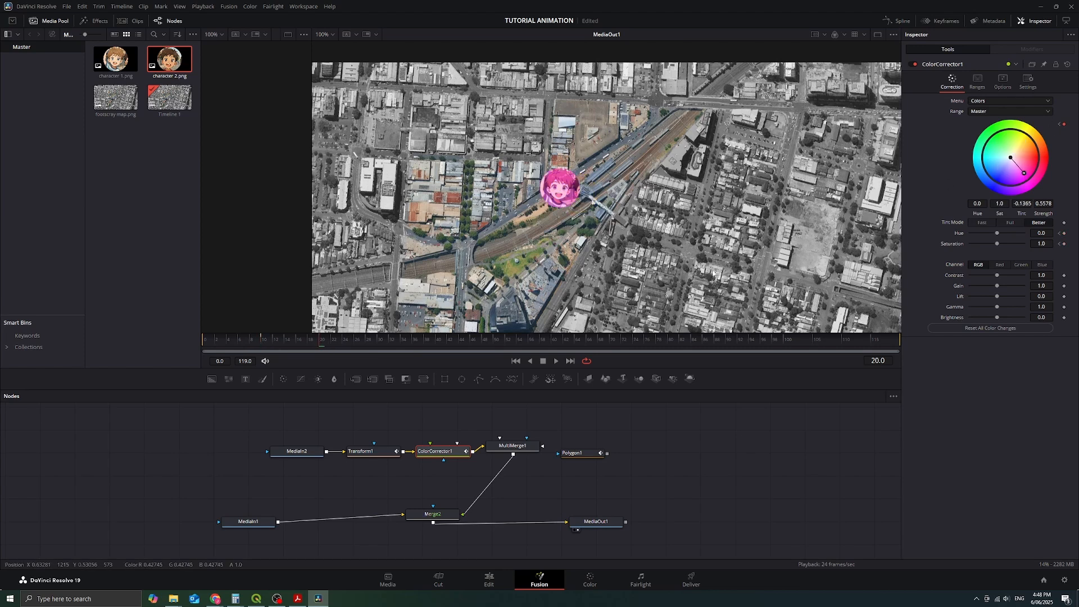
pyautogui.click(381, 339)
pyautogui.click(1021, 143)
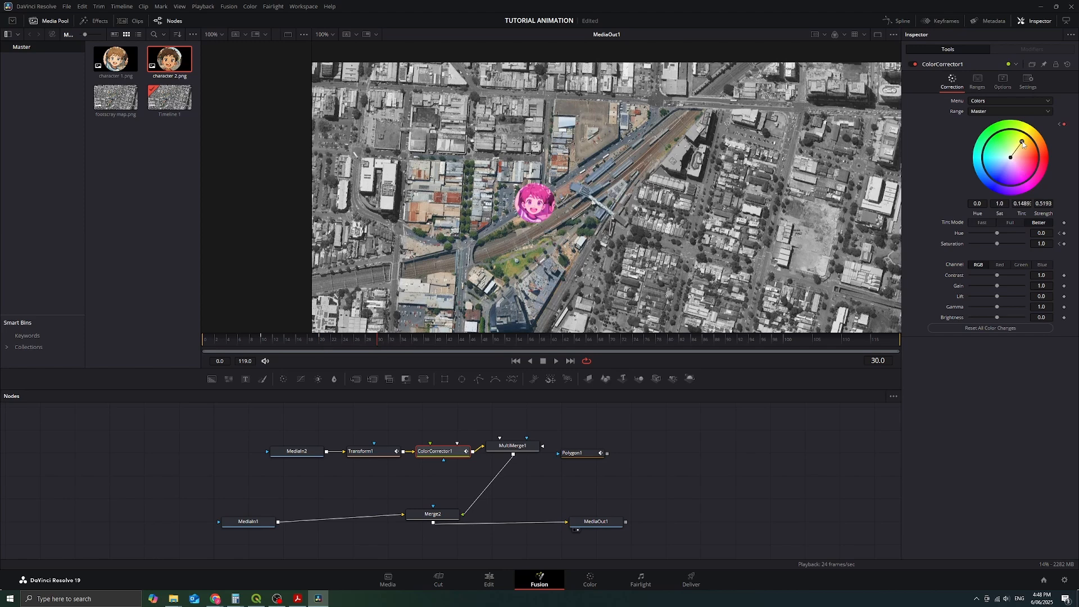
# Step: Keyframe the Color Corrector tint to purple at frame 40 and blue at frame 49
pyautogui.click(438, 340)
pyautogui.click(1010, 178)
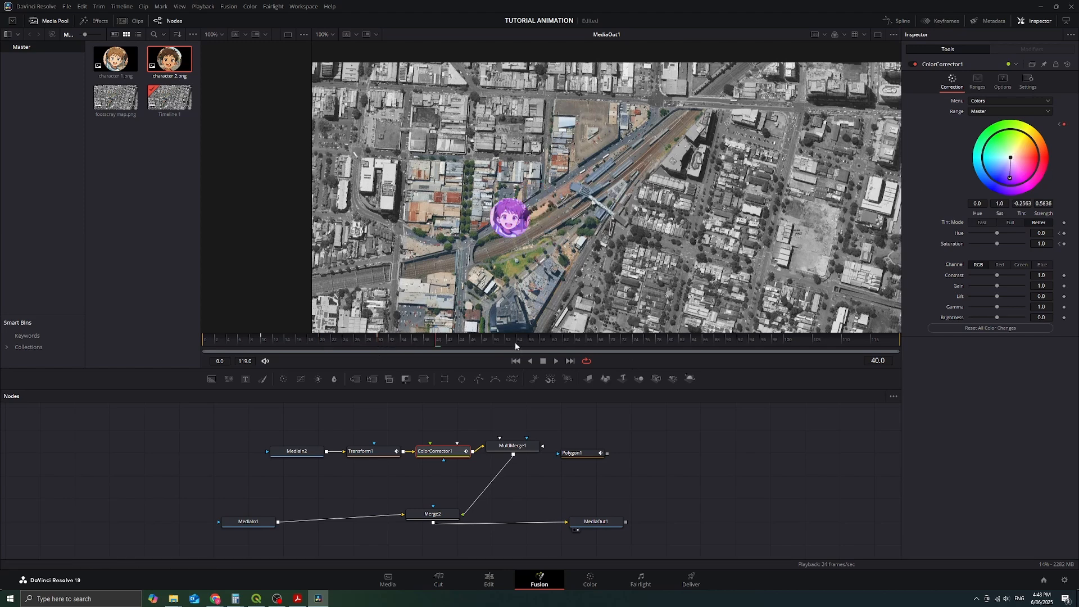
pyautogui.click(492, 341)
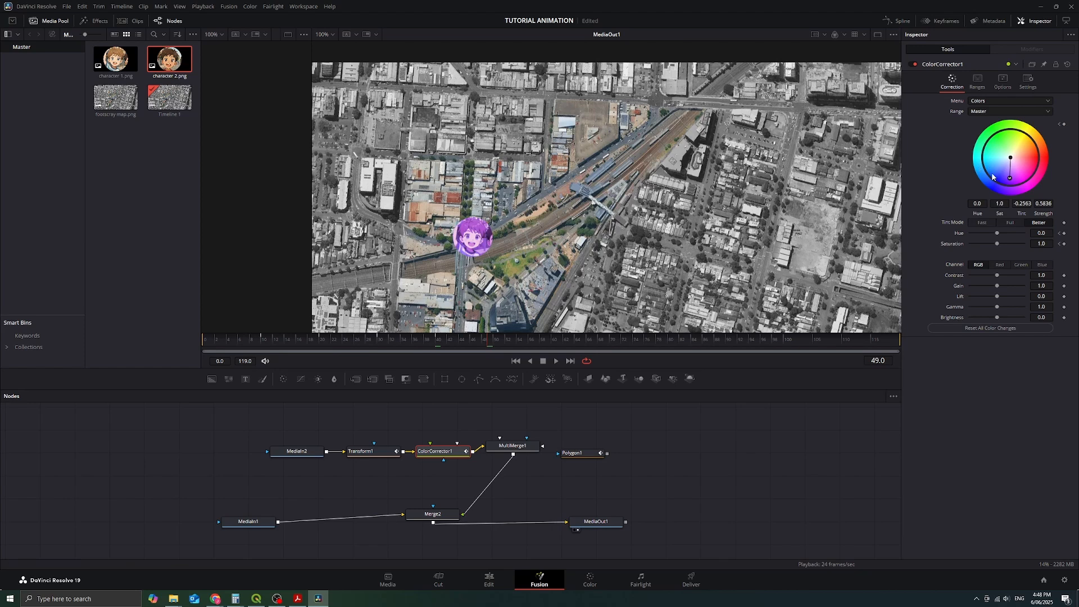
pyautogui.click(985, 165)
# Step: Keyframe the Color Corrector tint to orange-red at frame 60, green at frame 69 and cyan-blue at frame 79
pyautogui.click(554, 341)
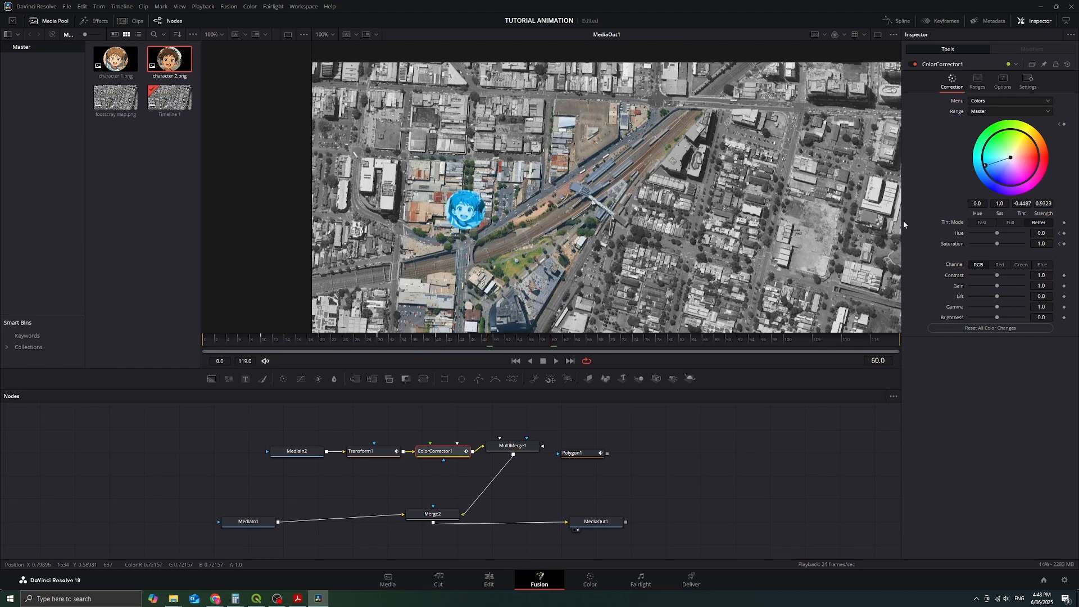
pyautogui.click(1030, 154)
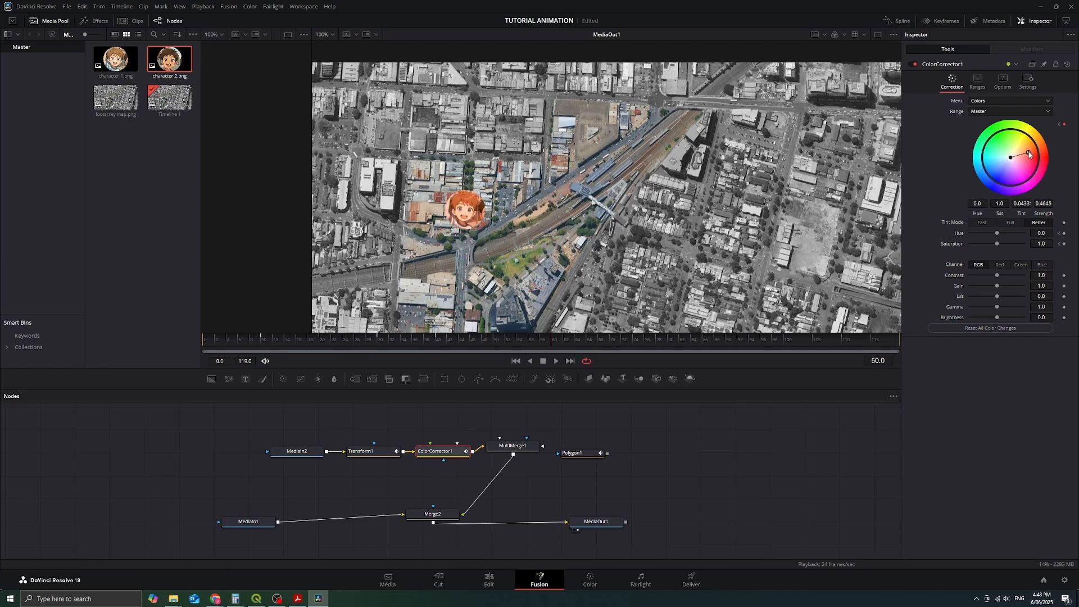
pyautogui.click(602, 341)
pyautogui.click(993, 139)
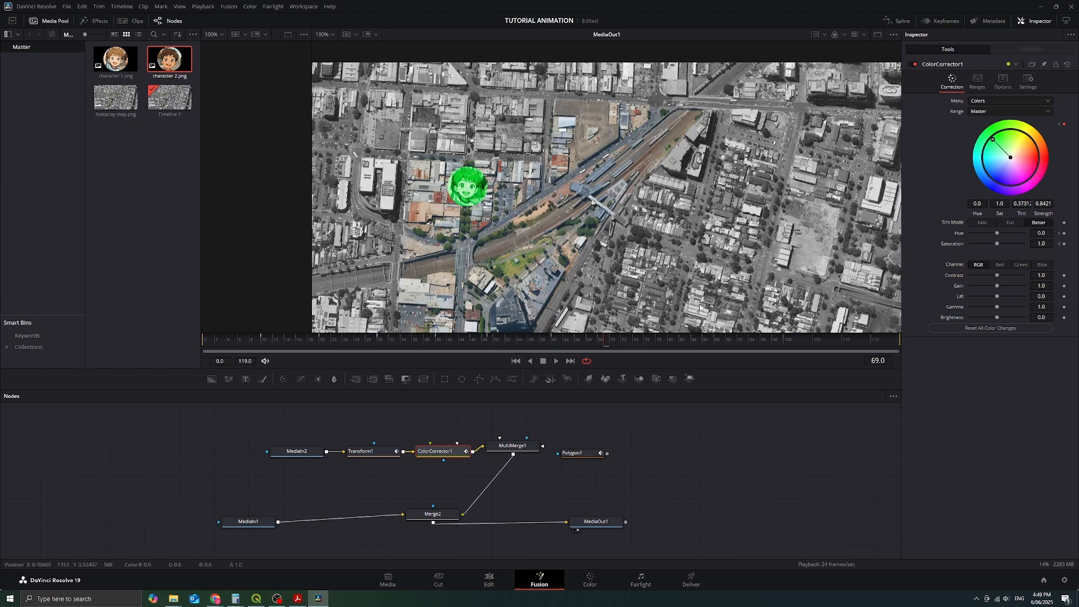
pyautogui.click(663, 340)
pyautogui.click(988, 163)
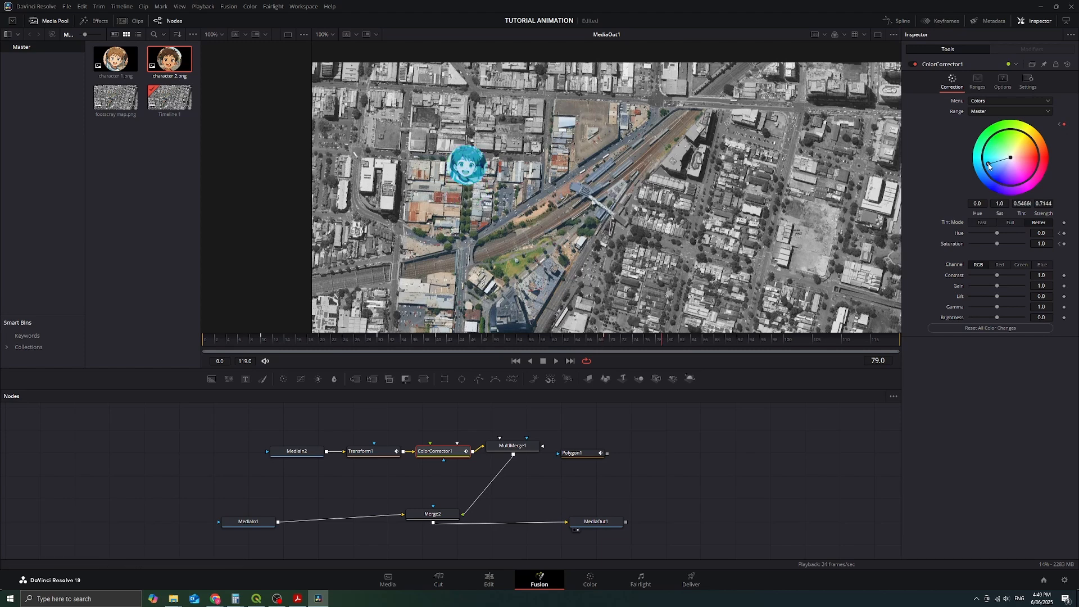
# Step: Play the animation from frame 0 to check the character's colour changes along the path, and stop playback
pyautogui.moveTo(686, 339); pyautogui.dragTo(211, 356)
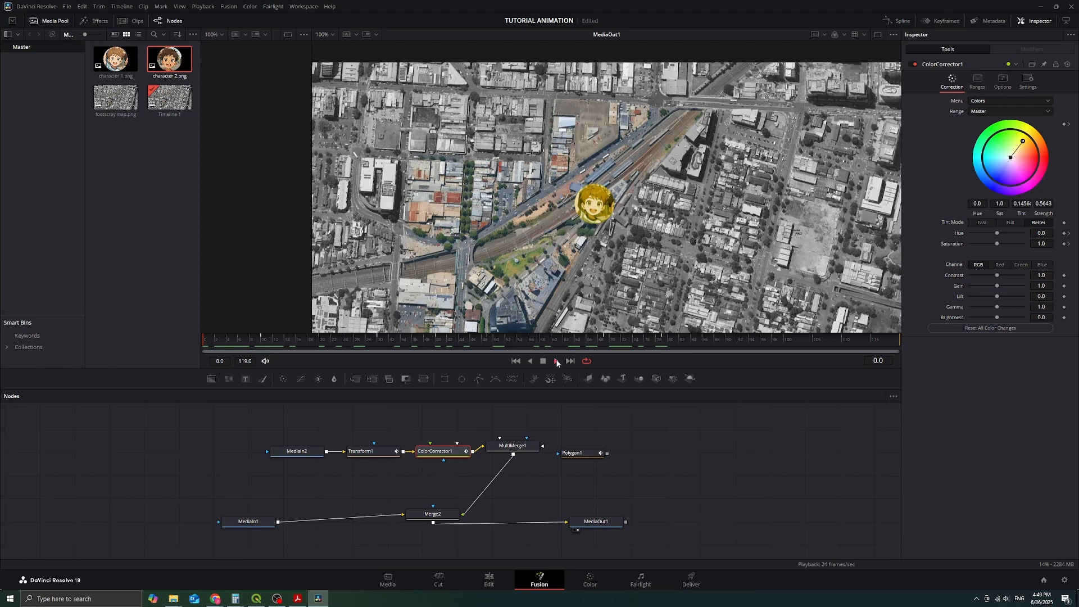
pyautogui.click(556, 361)
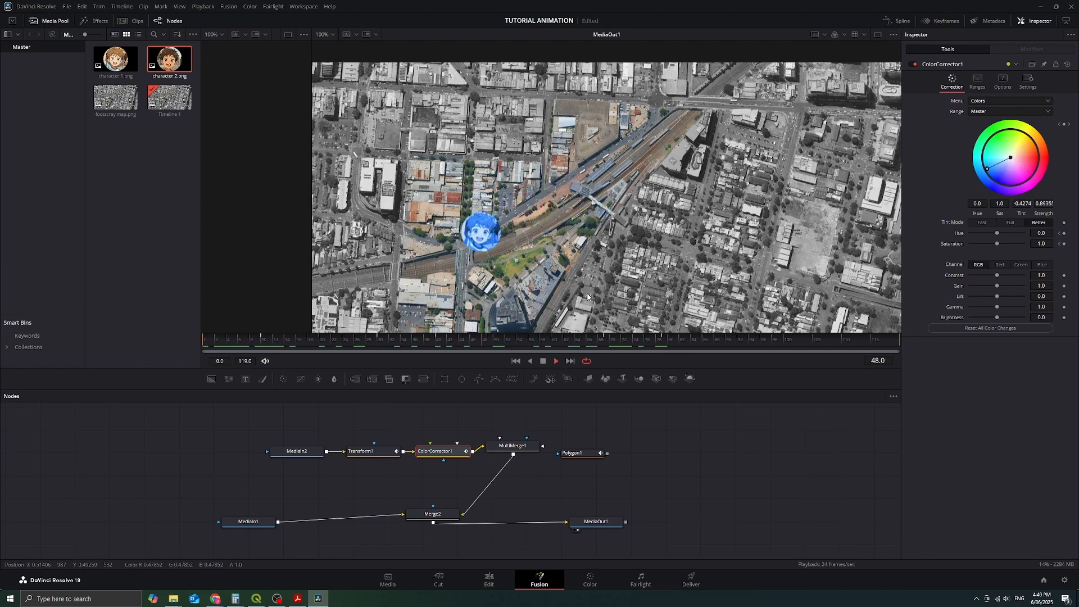
pyautogui.click(543, 363)
pyautogui.moveTo(680, 444); pyautogui.dragTo(693, 440)
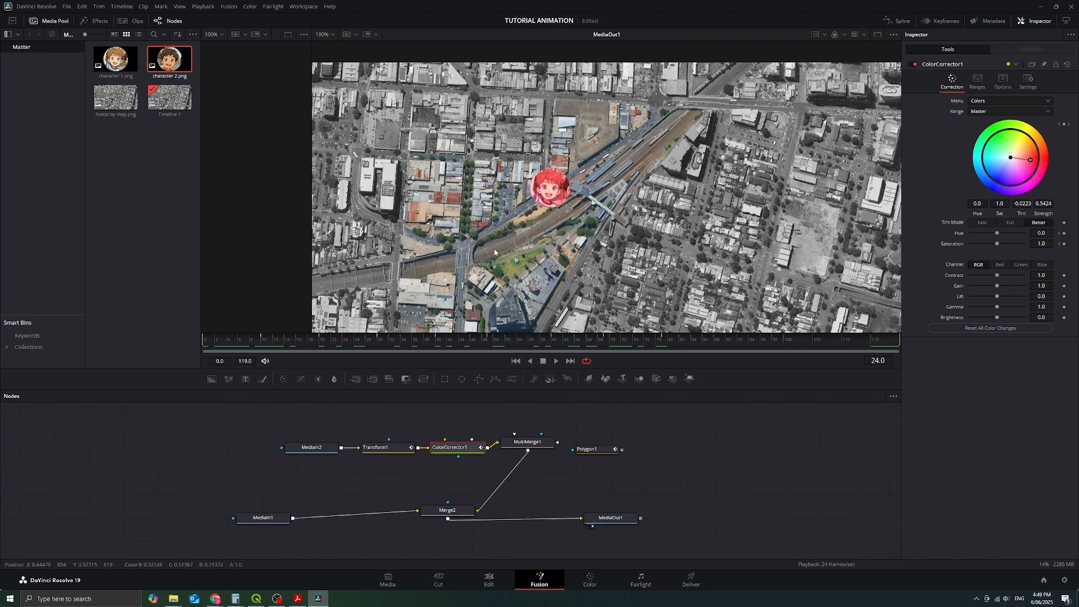